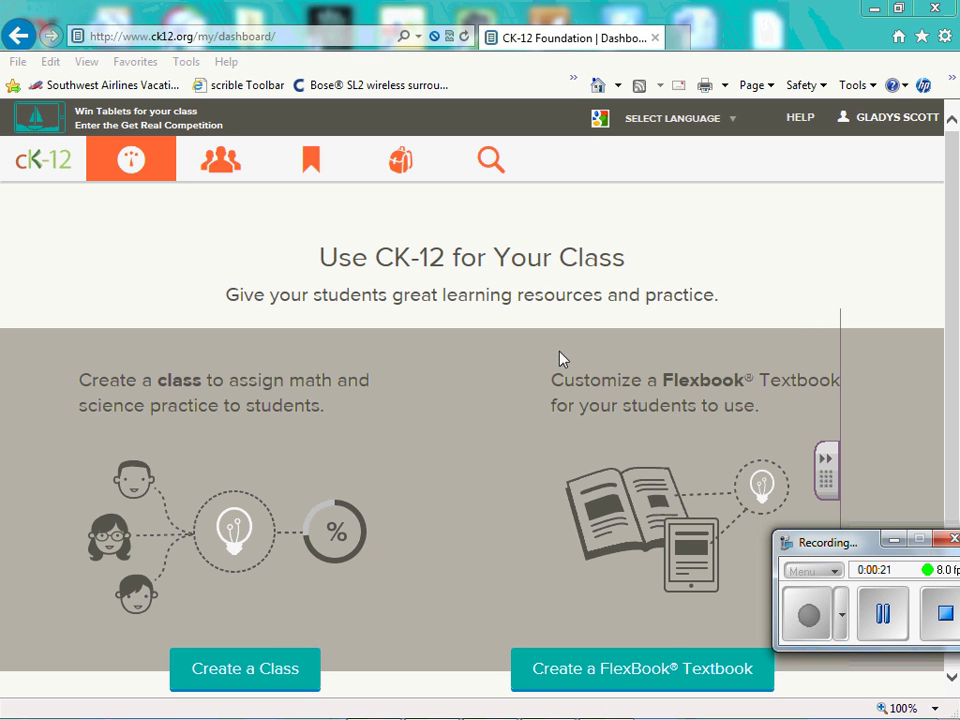
Step: Start a new FlexBook and replace the 'Untitled FlexBook' title with 'Algebra 1 Concepts'
left_click(684, 669)
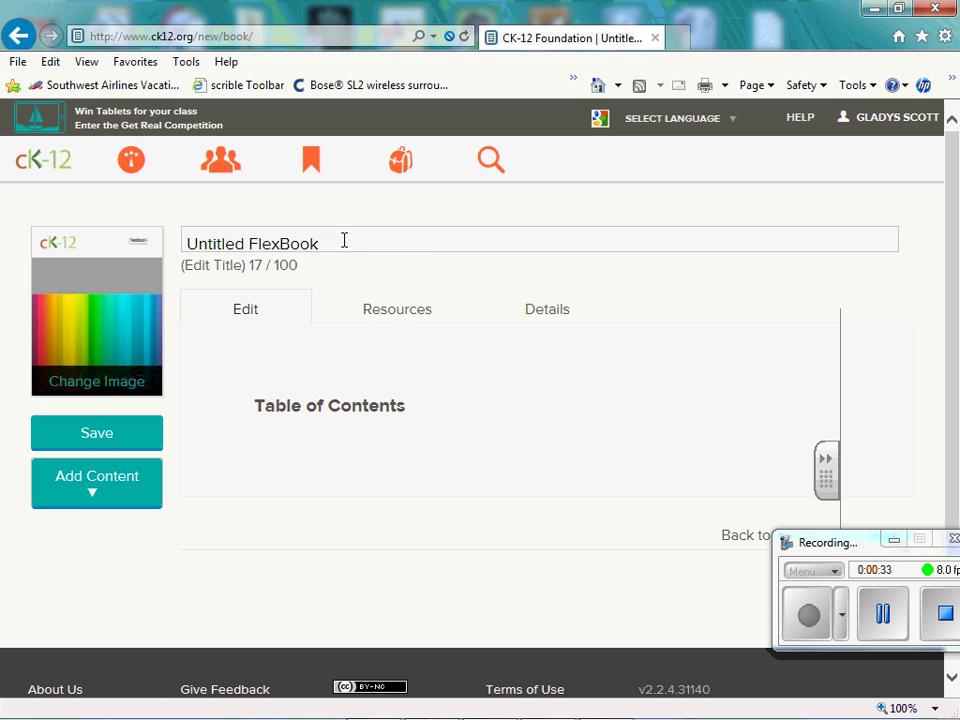
left_click_drag(340, 241, 180, 264)
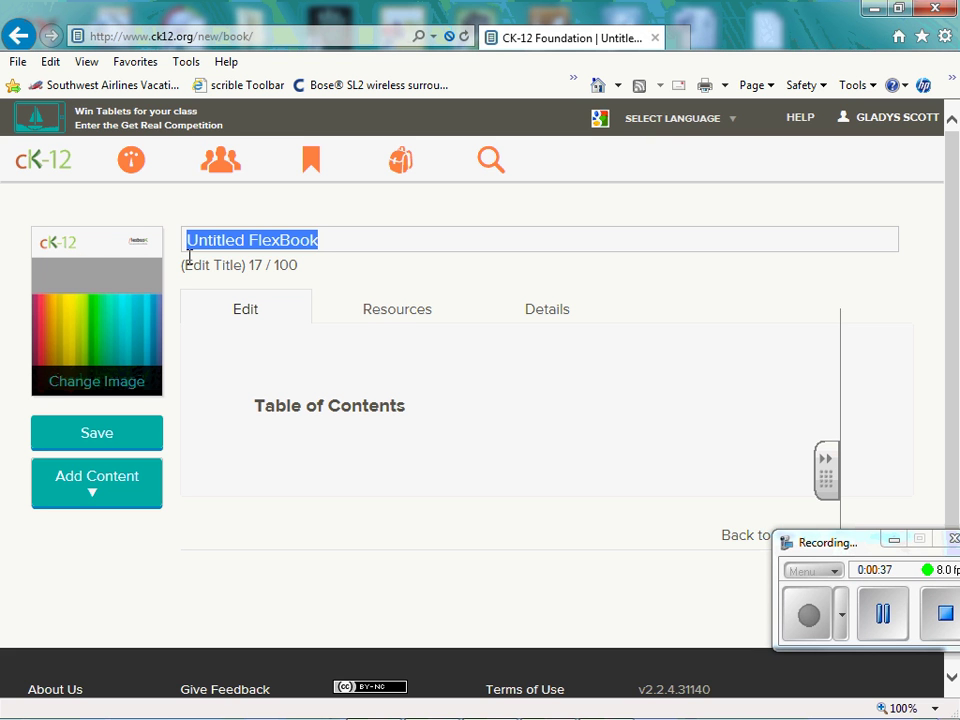
type("A")
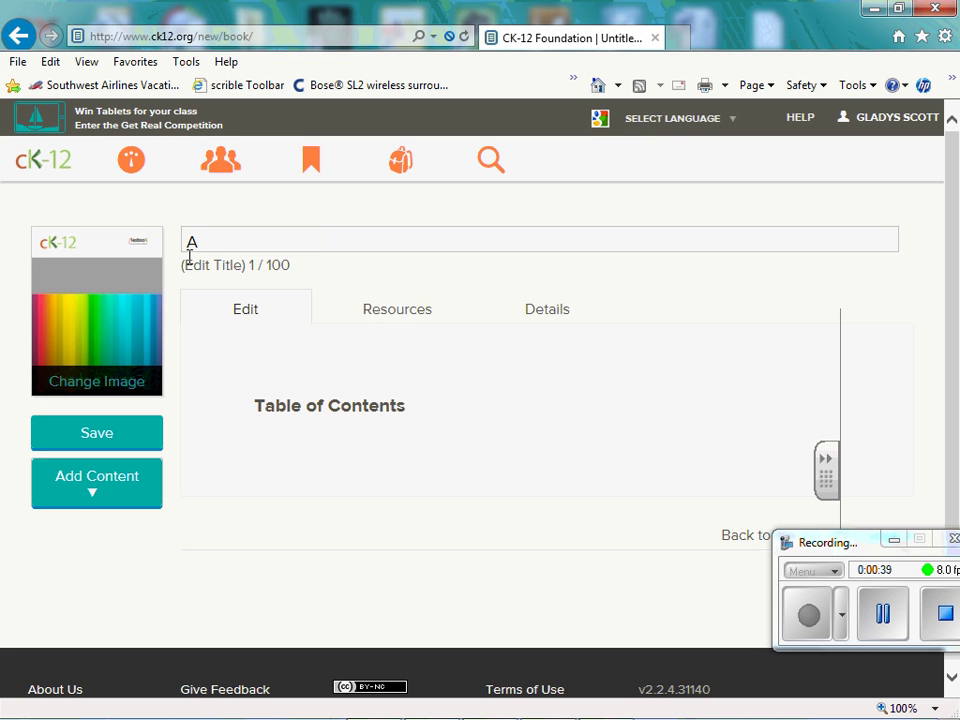
type("lgebra")
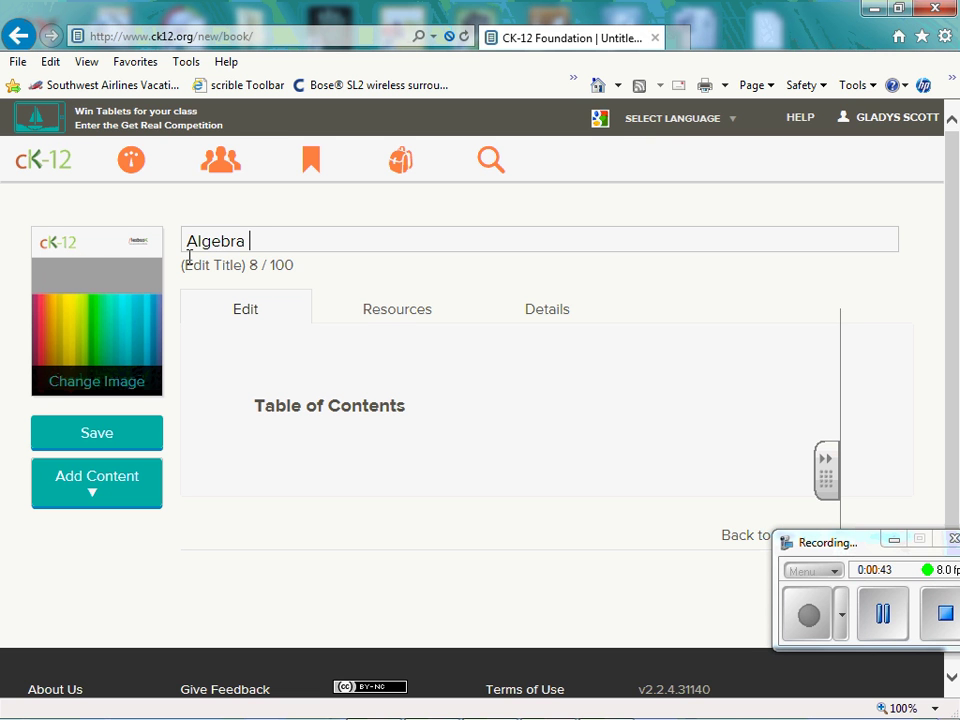
type(" 1 Concepts")
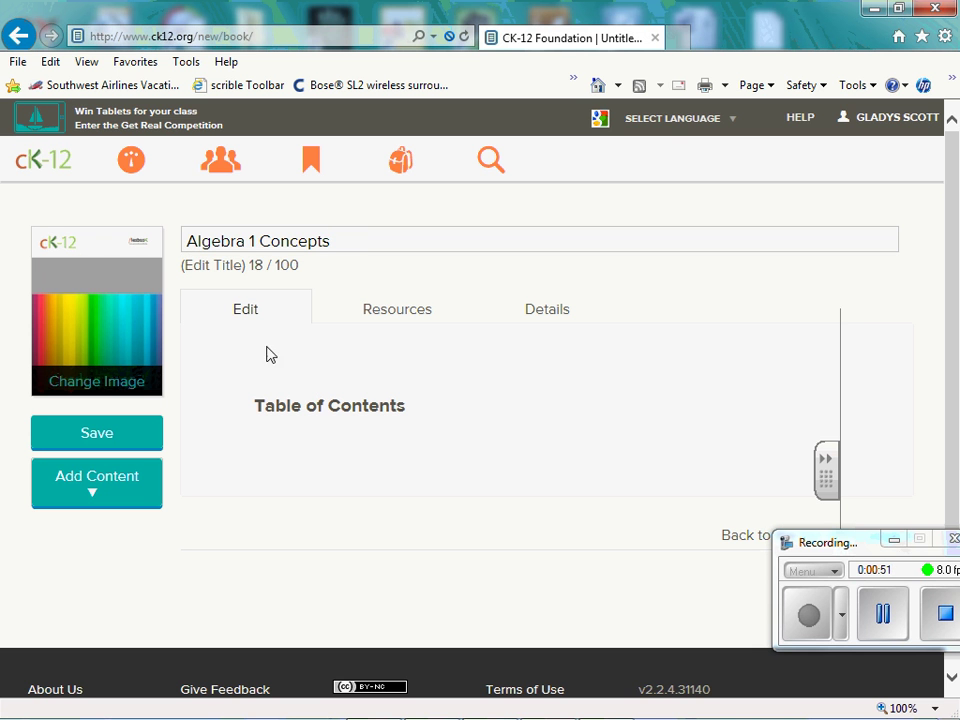
Step: Save the Algebra 1 Concepts book, check its Resources and Details tabs, then return to Read
left_click(133, 441)
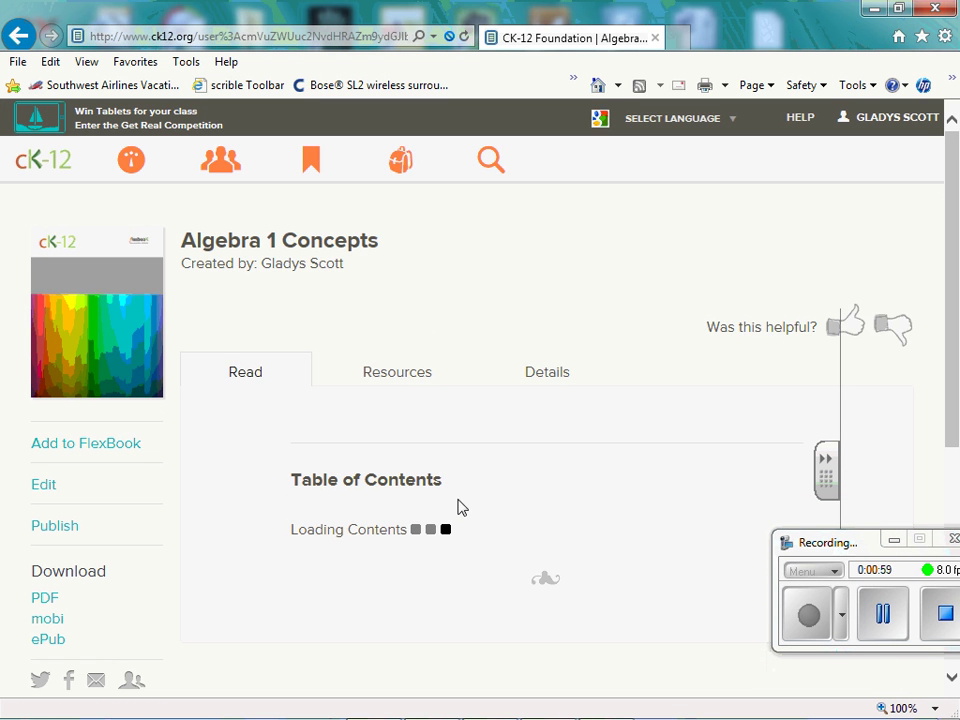
scroll(452, 328, "down", 2)
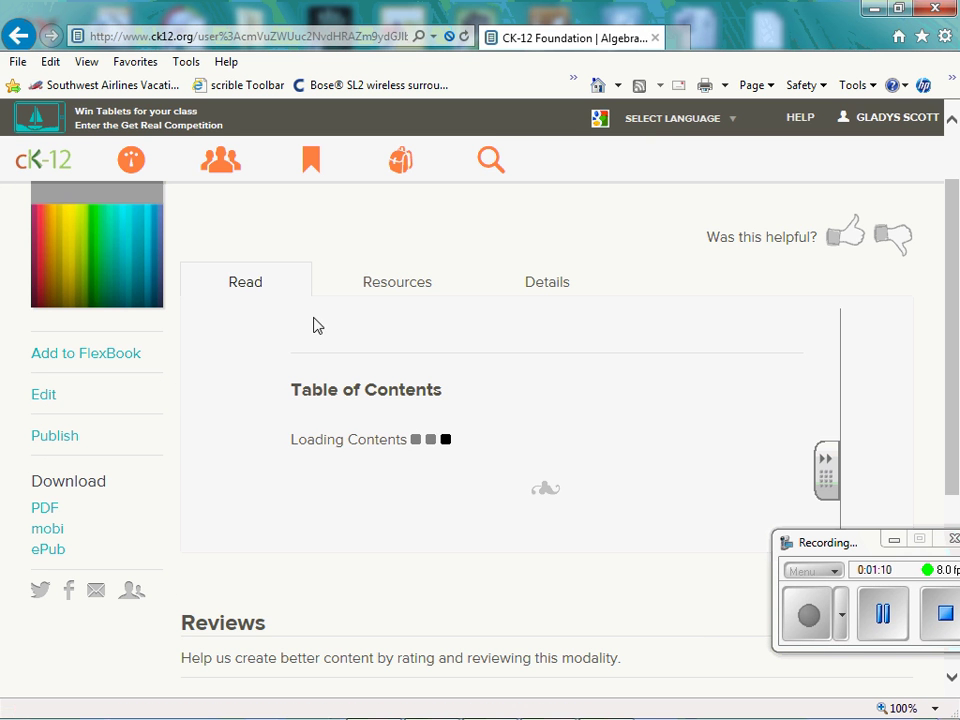
left_click(385, 283)
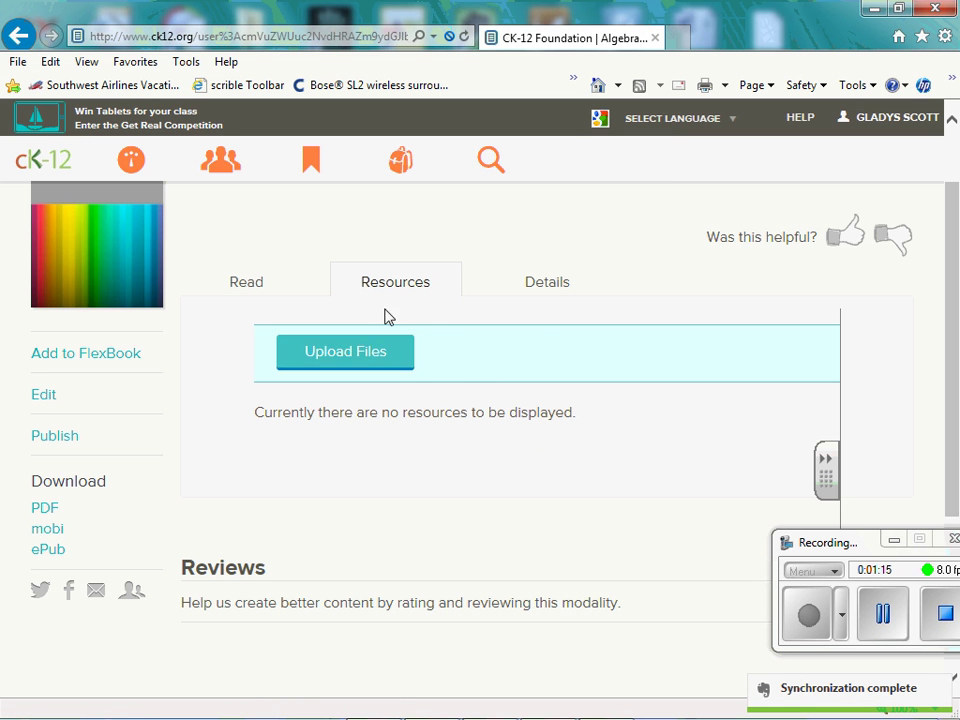
left_click(553, 291)
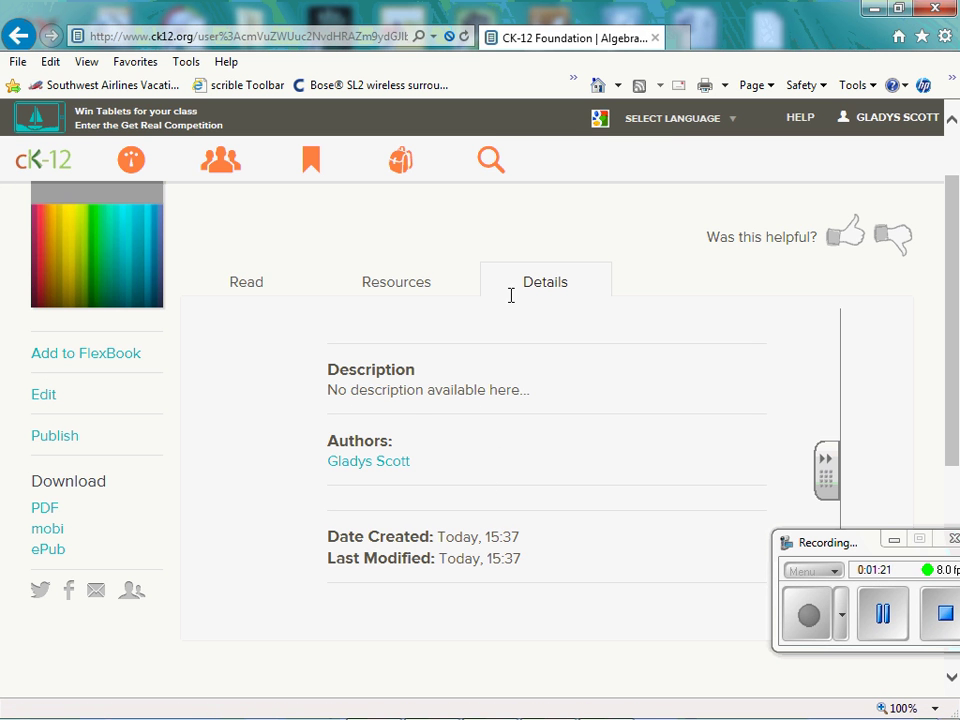
left_click(246, 285)
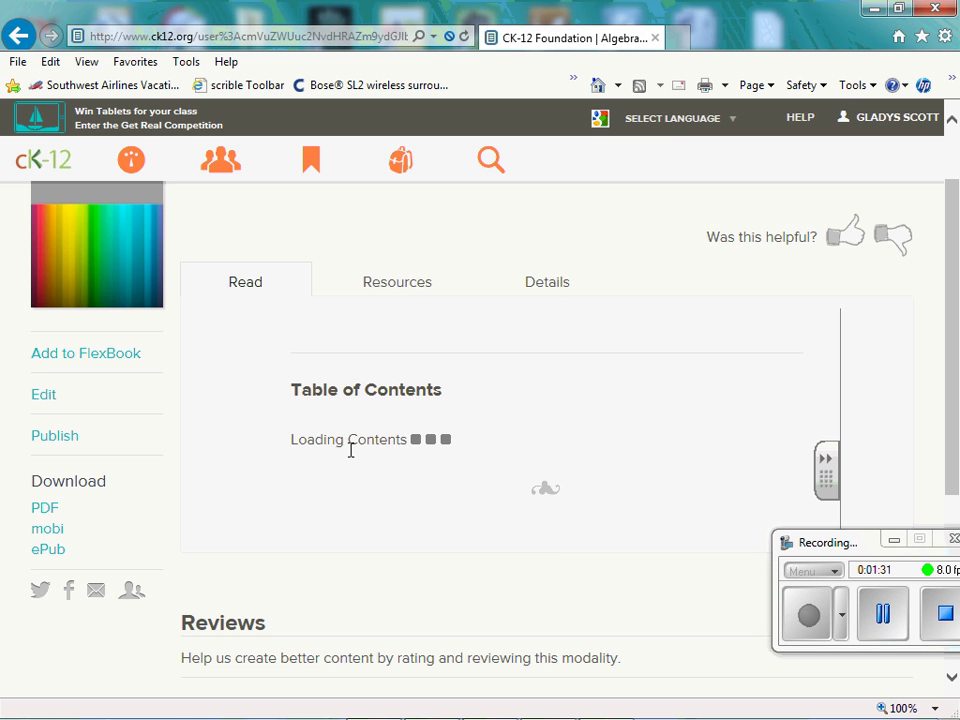
left_click(117, 356)
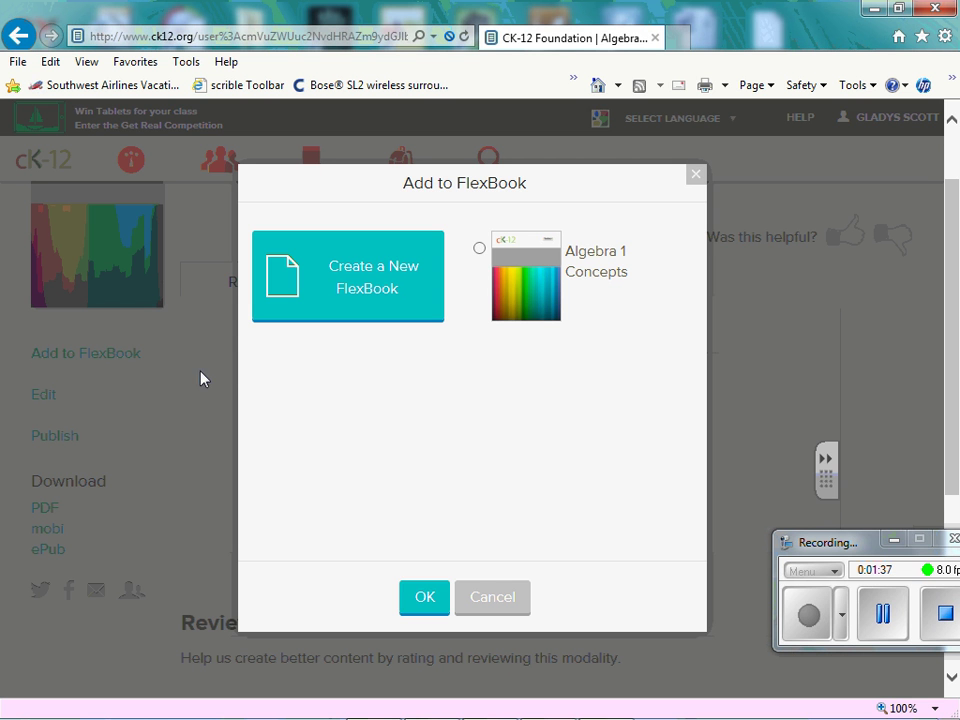
left_click(480, 250)
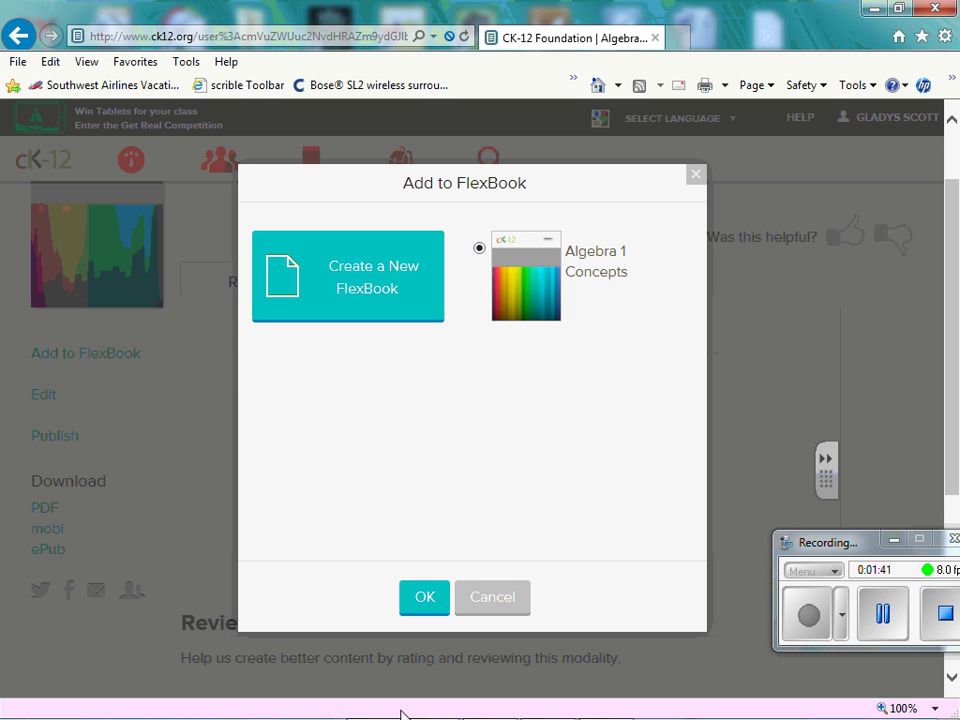
left_click(440, 604)
left_click(468, 452)
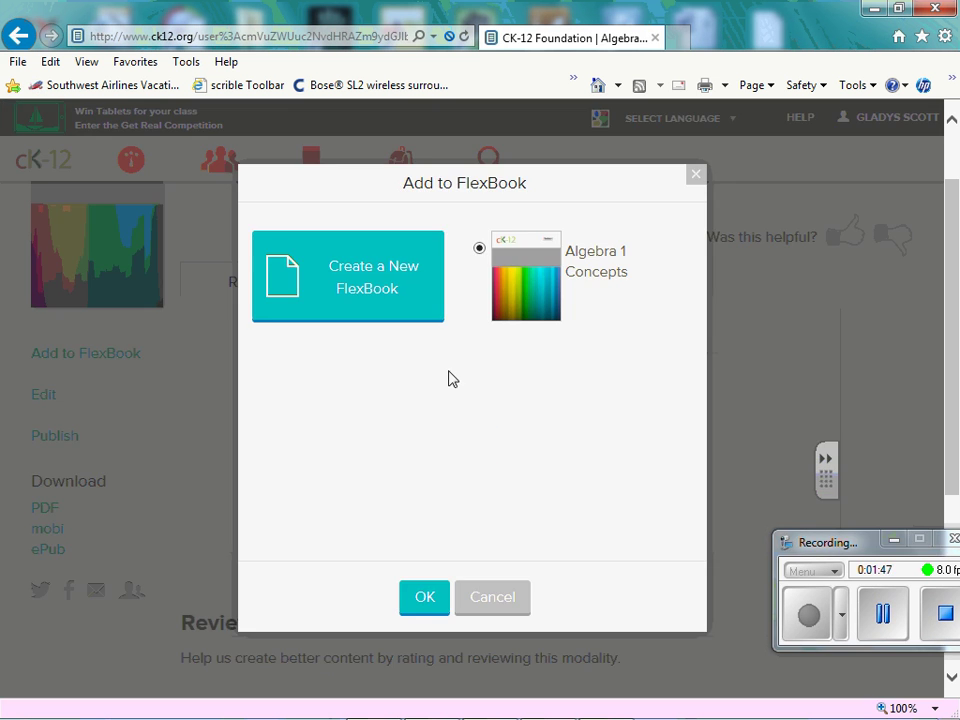
left_click(697, 177)
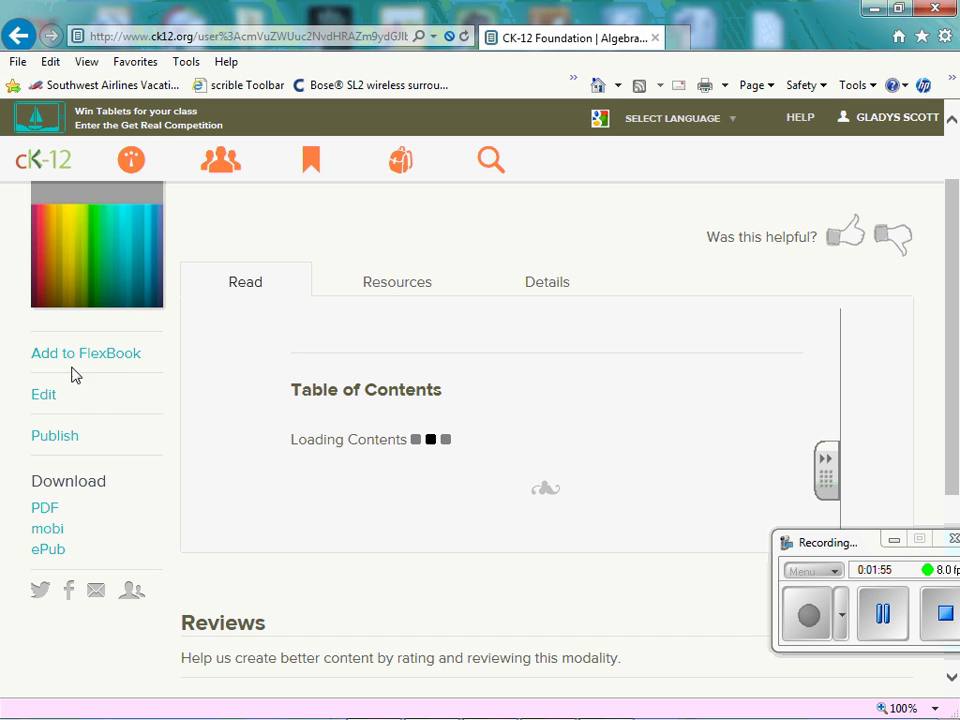
Step: Put Algebra 1 Concepts back into edit mode and show the Add Content options
left_click(46, 398)
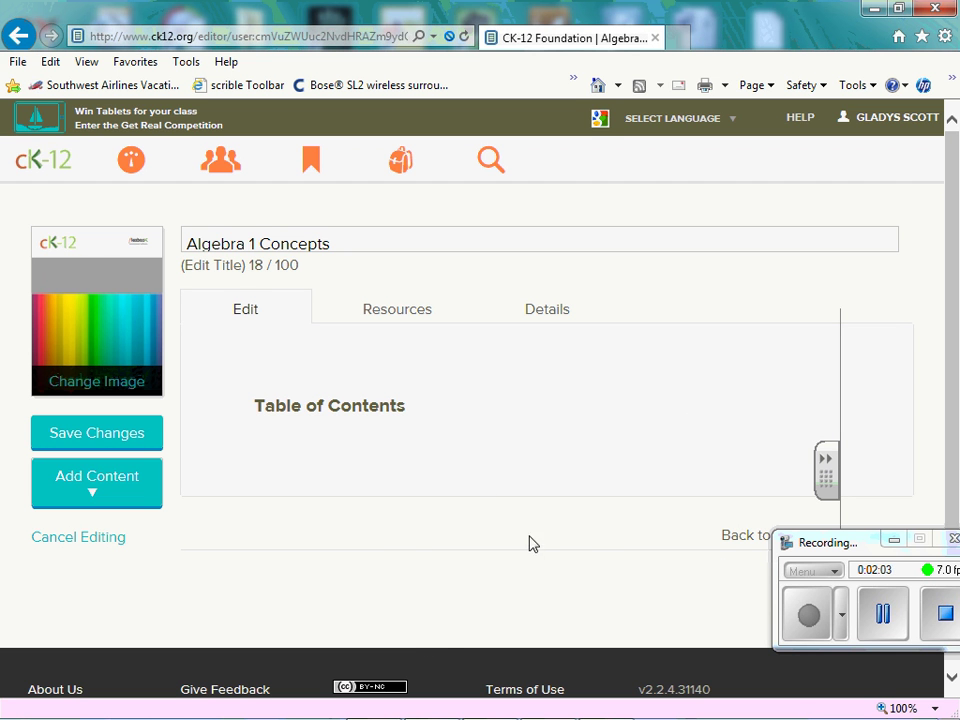
left_click(97, 500)
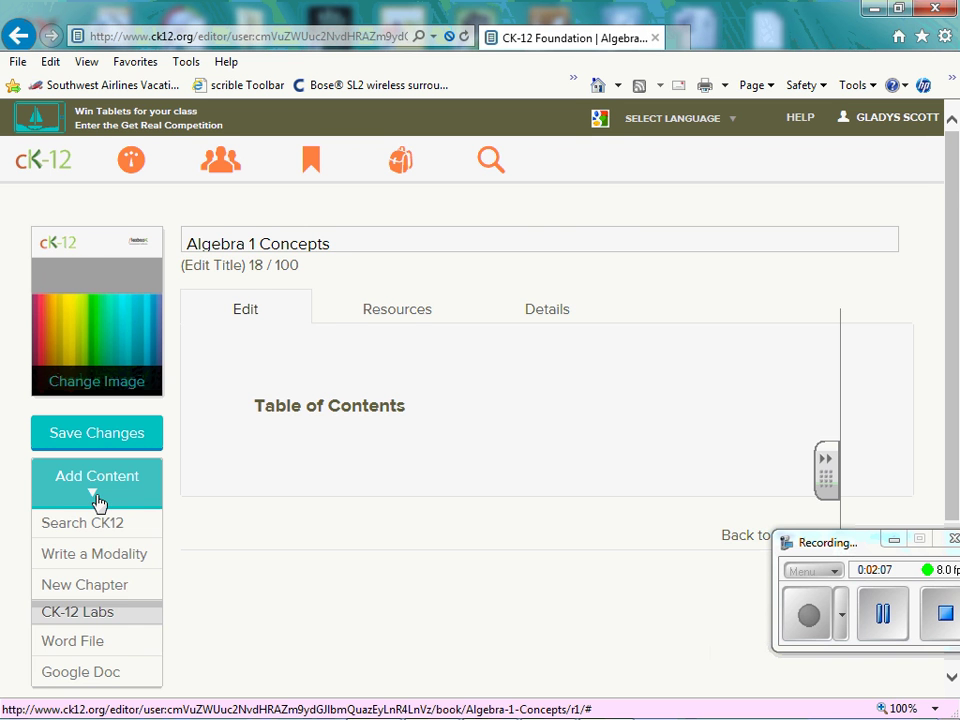
scroll(97, 500, "down", 2)
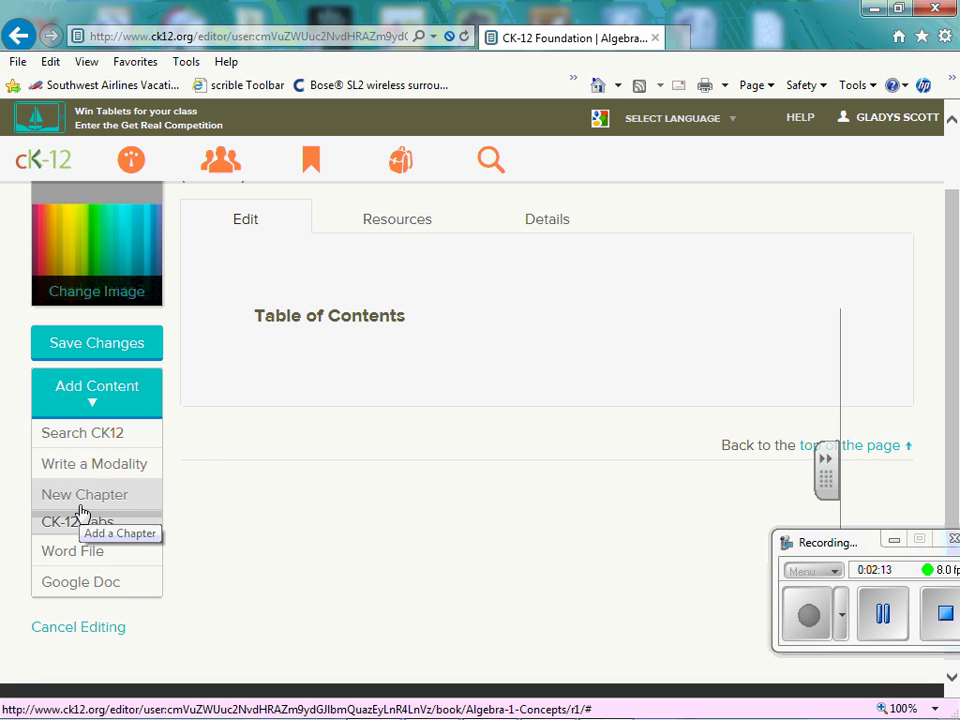
Step: Search the library for 'Order of' and add the first Order of Operations concept
left_click(85, 438)
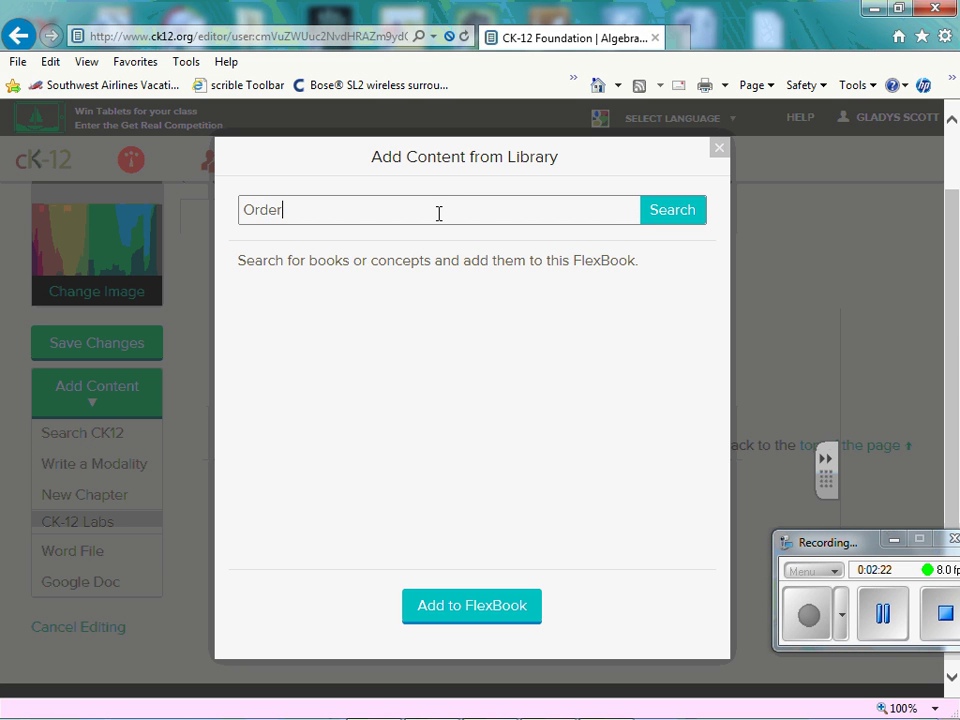
type("Order of")
left_click(686, 229)
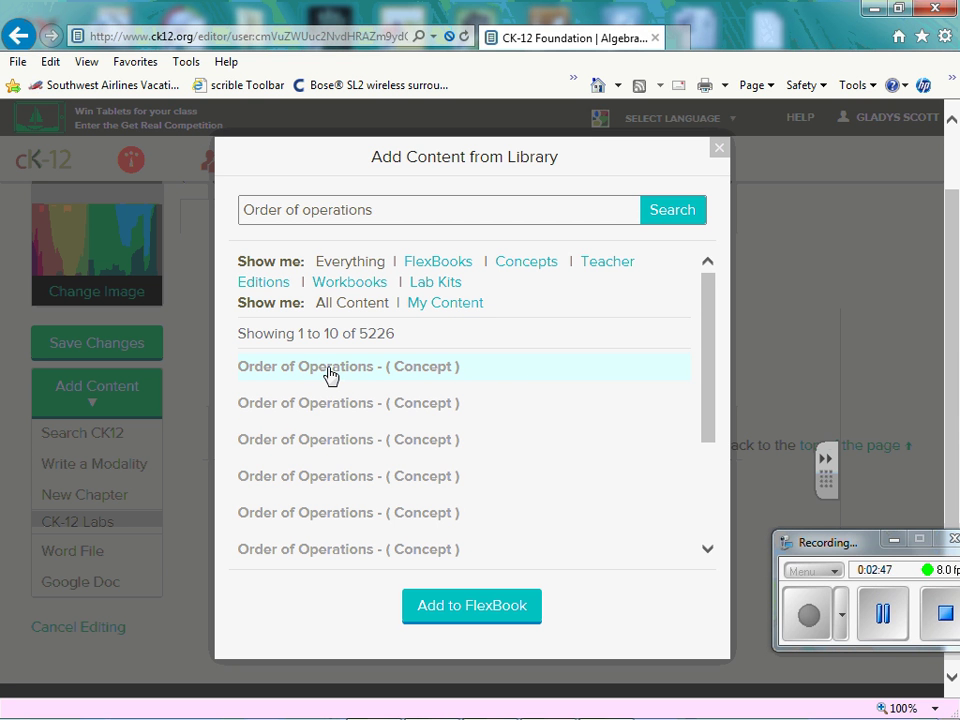
left_click(420, 375)
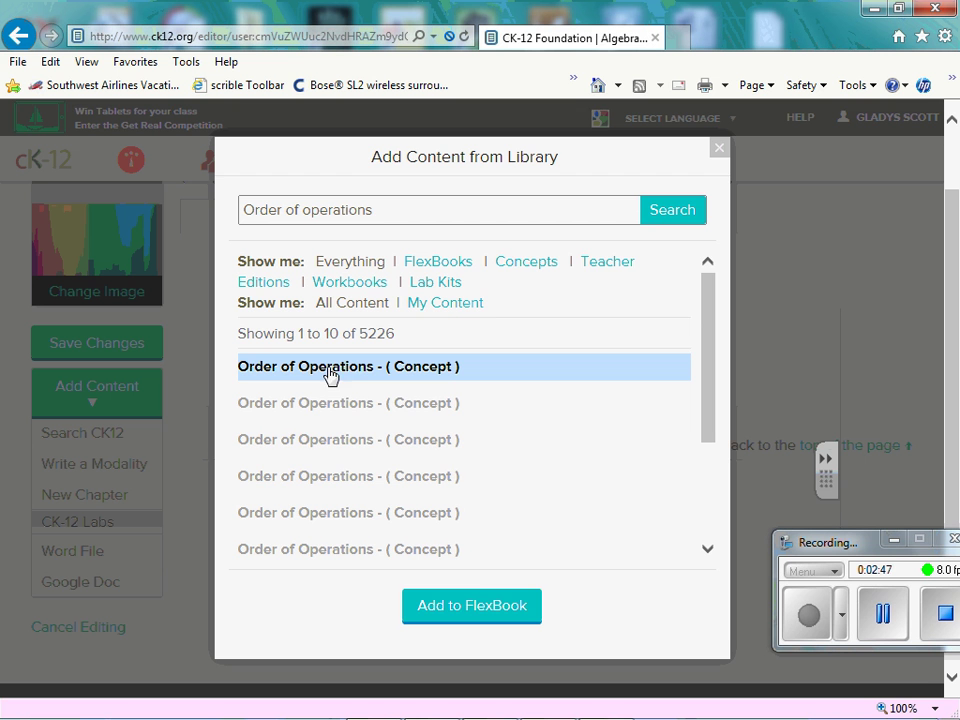
left_click(480, 612)
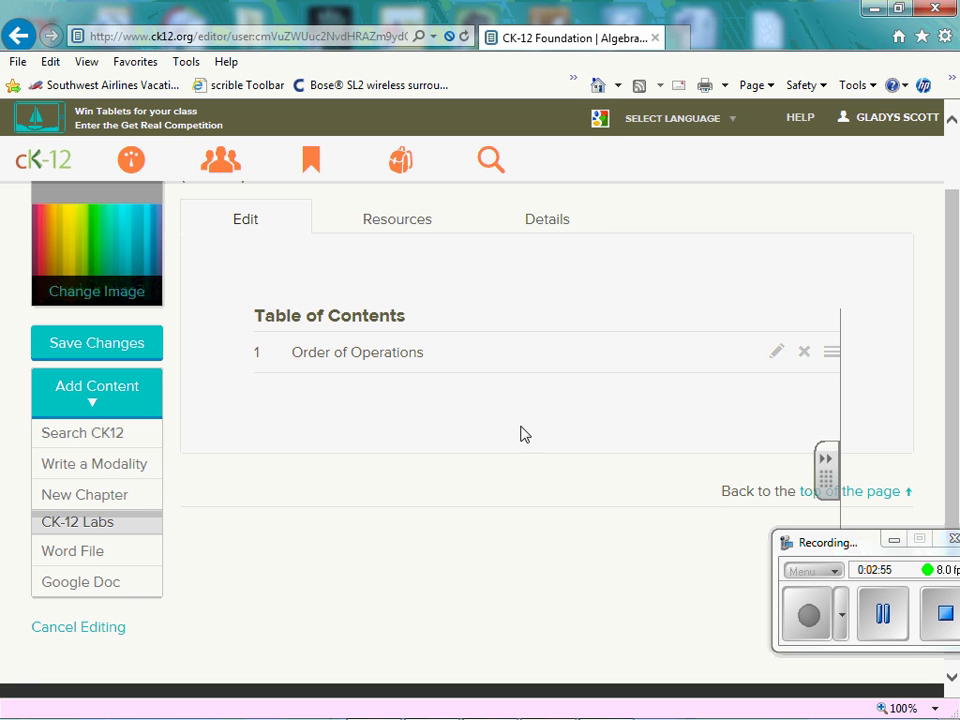
Step: Open the Order of Operations entry in the concept editor and scroll through its lesson text
left_click(779, 355)
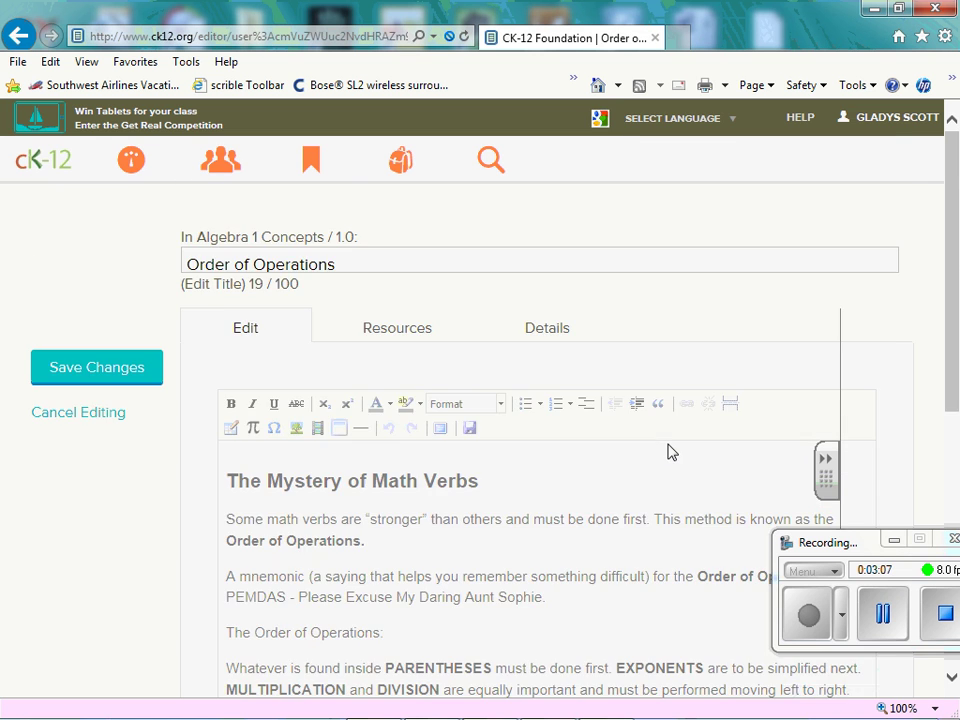
scroll(671, 452, "down", 10)
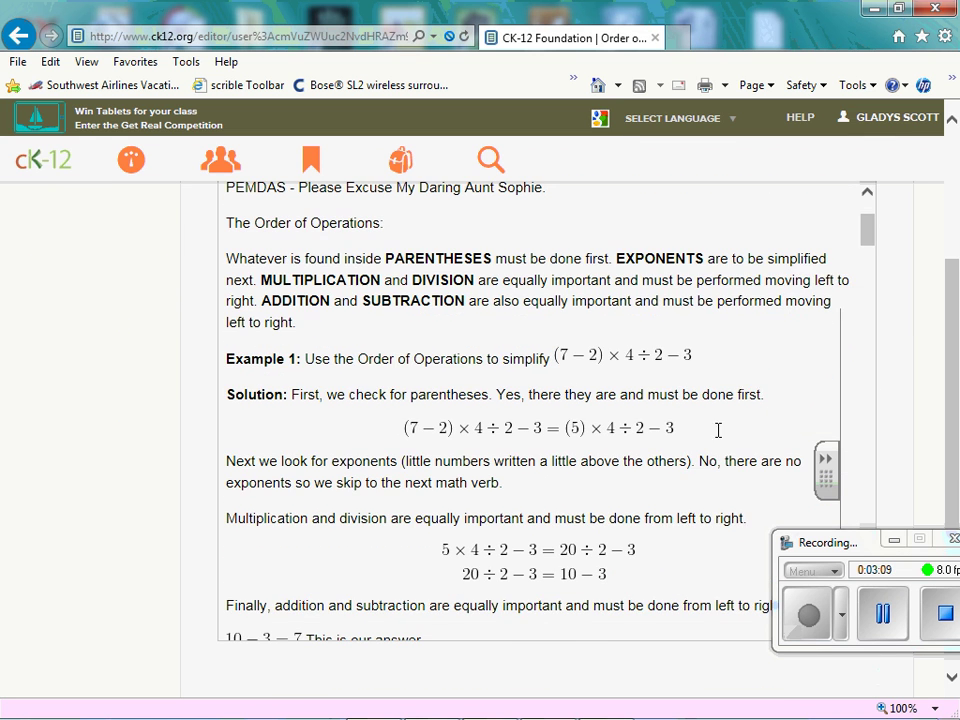
left_click_drag(871, 245, 866, 214)
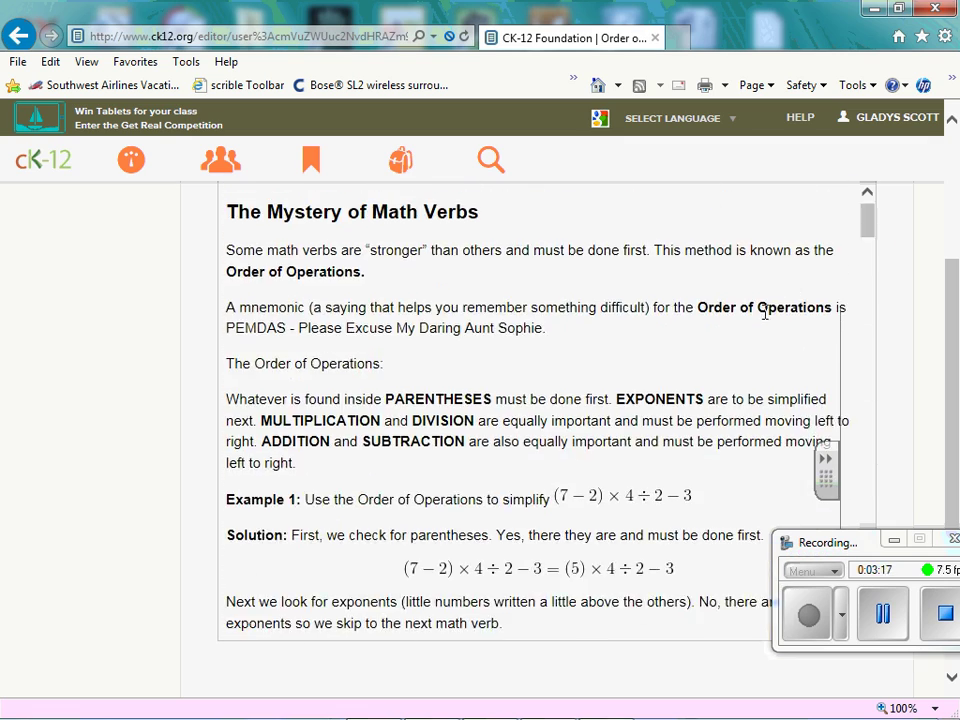
scroll(762, 260, "up", 5)
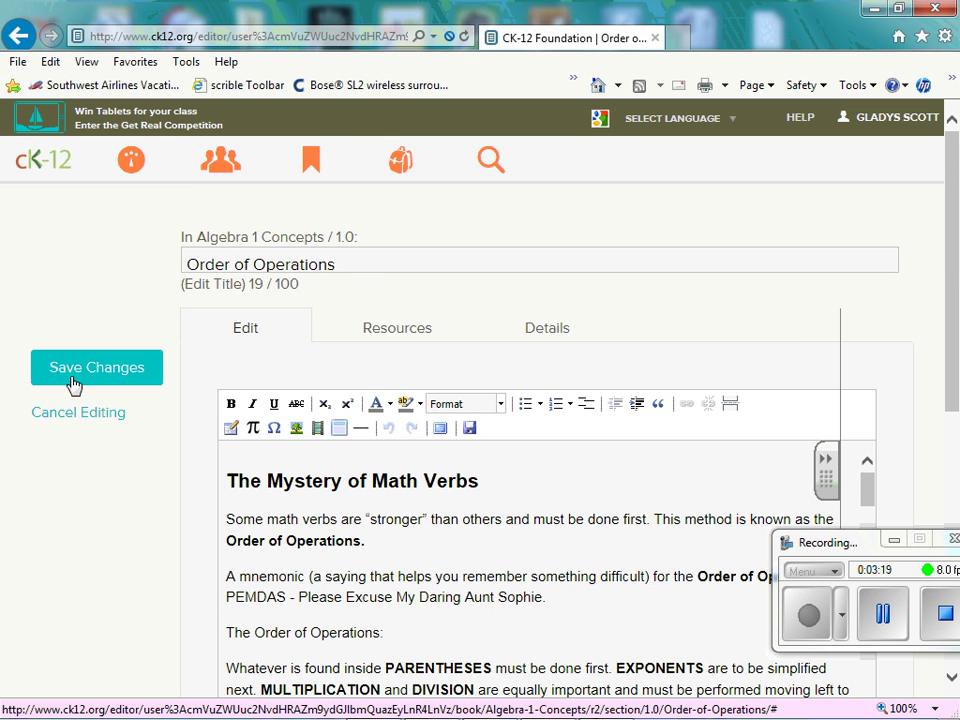
Step: Save the edited Order of Operations lesson and start a site-wide content search
left_click(77, 380)
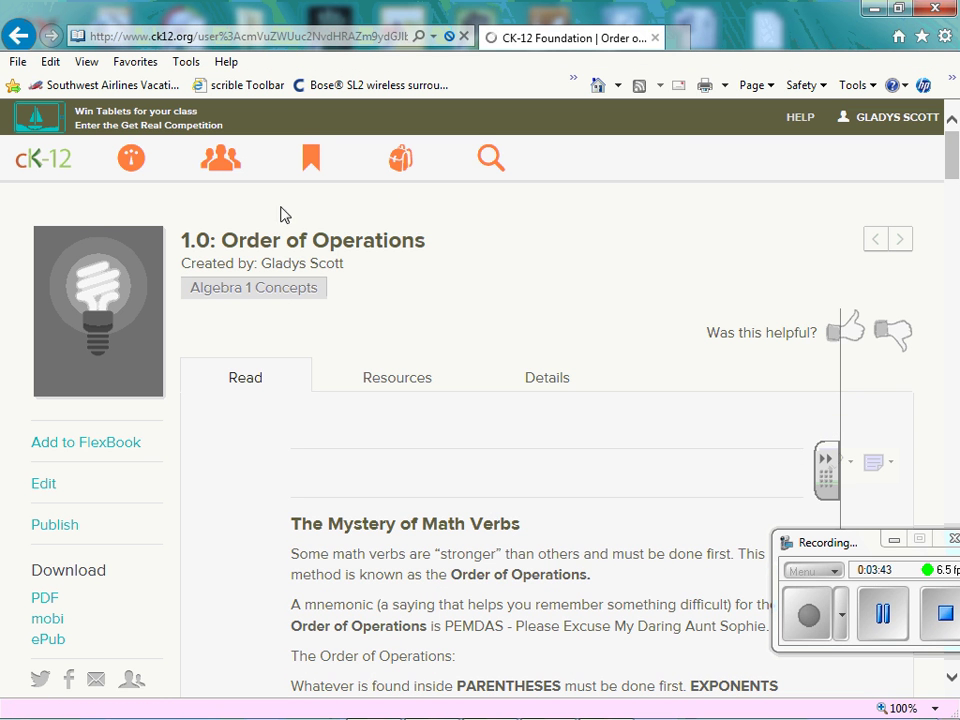
left_click(488, 166)
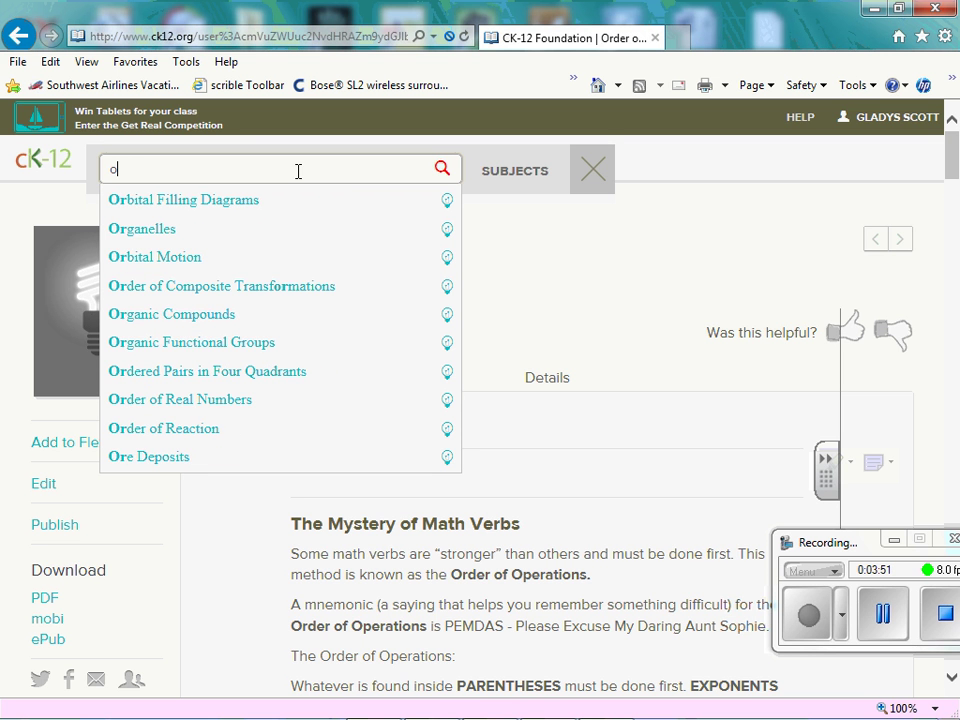
Step: Correct the search text to 'order of operations' and run the search
key("BackSpace")
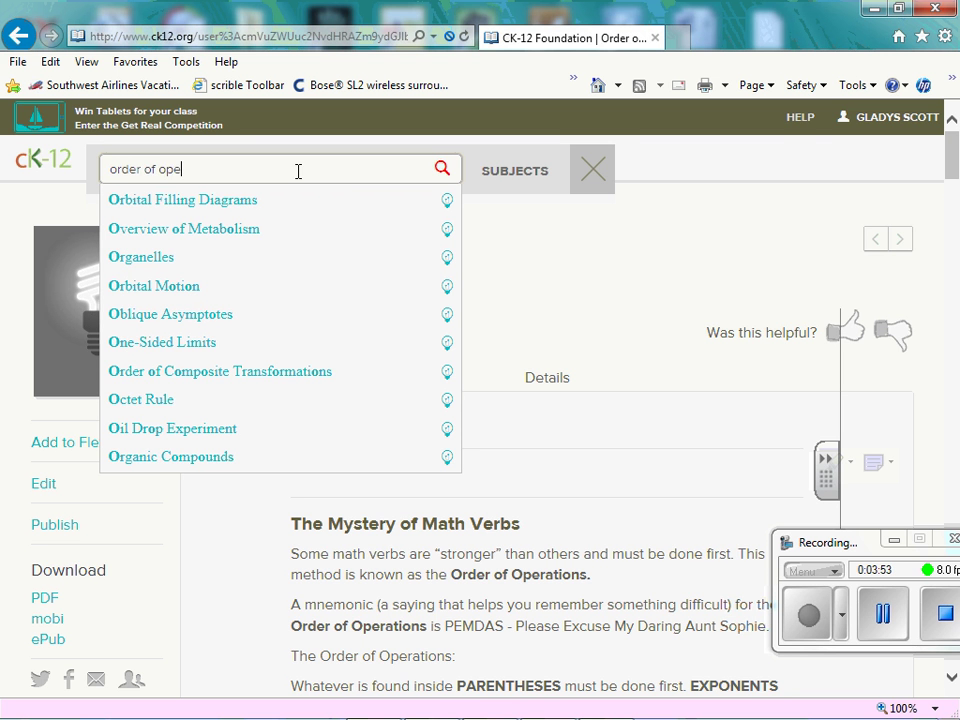
left_click(446, 172)
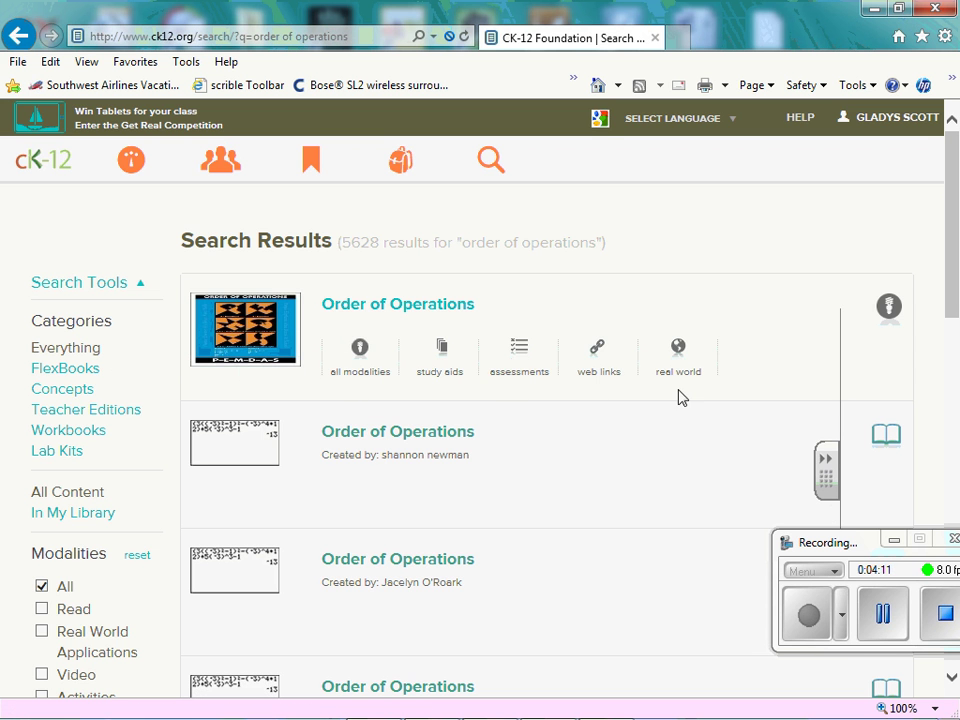
Step: Filter the order of operations results to FlexBooks and scroll through the 127 matches
left_click(93, 377)
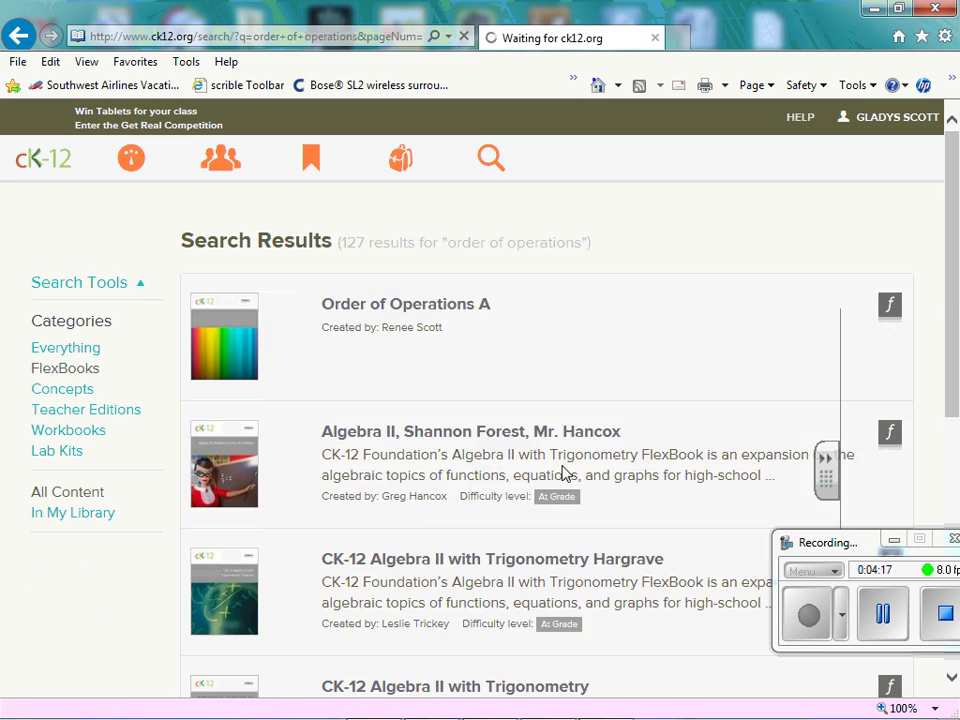
scroll(600, 468, "up", 1)
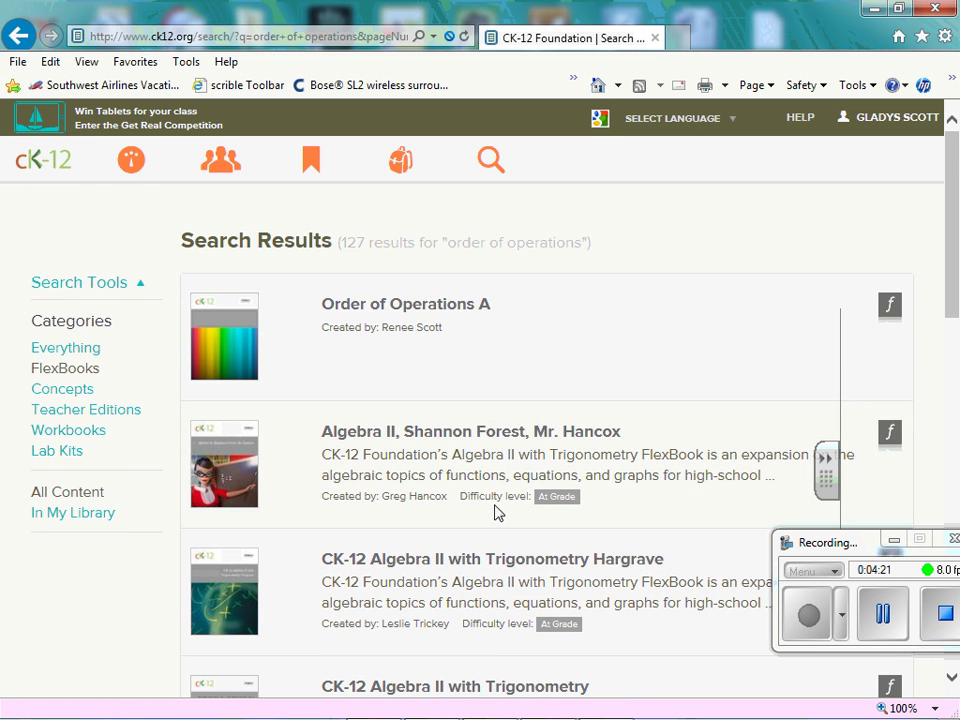
scroll(497, 513, "down", 1)
scroll(553, 580, "down", 1)
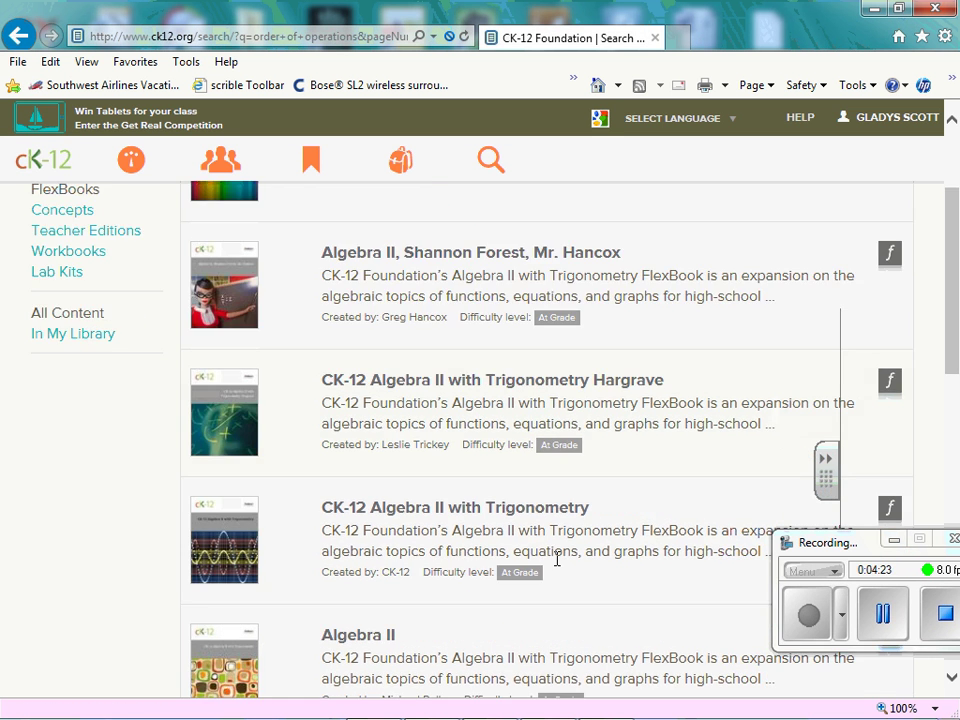
scroll(557, 560, "down", 2)
scroll(563, 492, "up", 1)
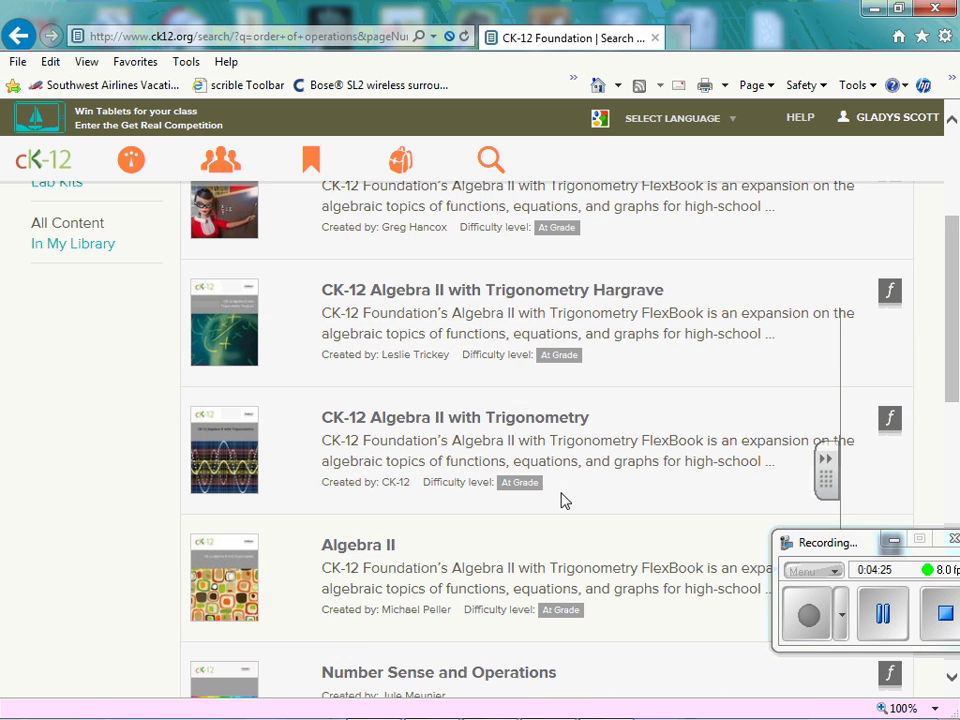
scroll(406, 437, "up", 2)
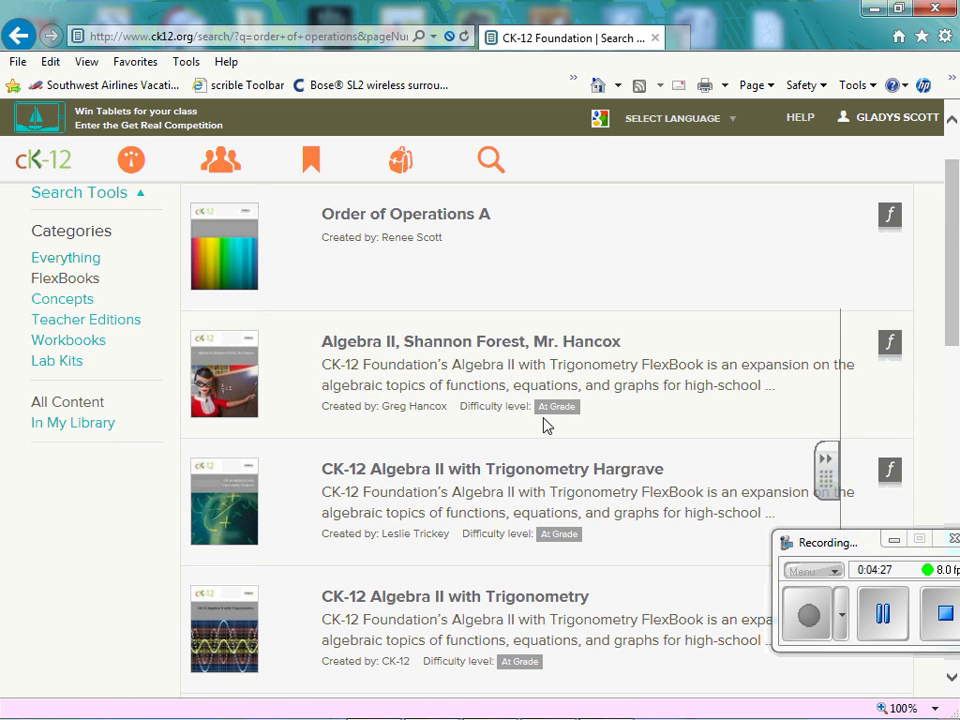
scroll(546, 425, "down", 3)
scroll(538, 435, "down", 3)
scroll(538, 435, "down", 1)
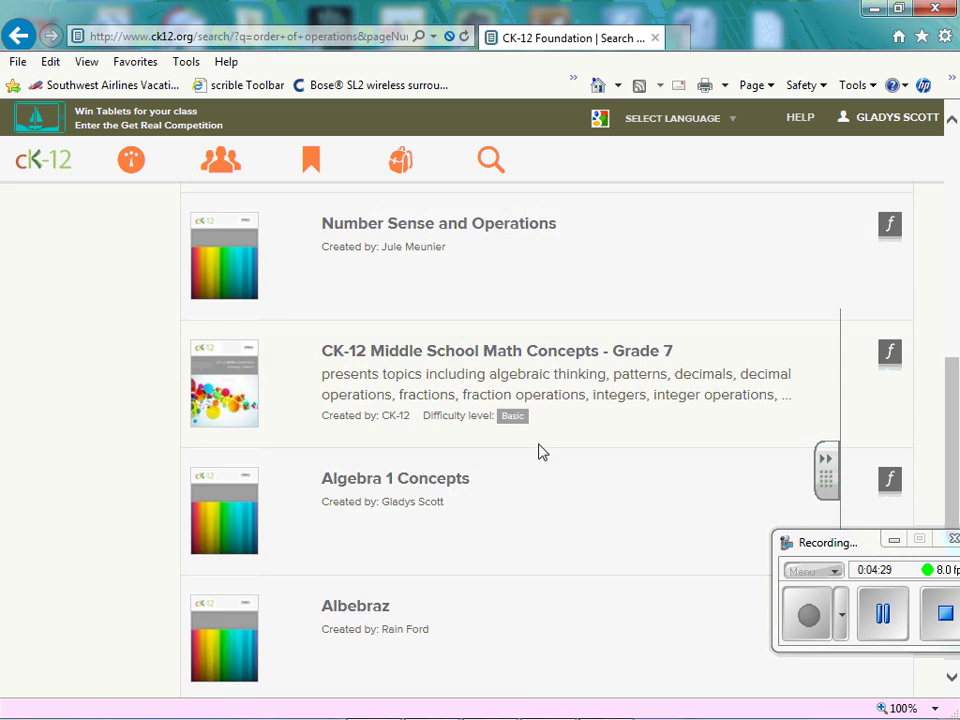
scroll(538, 456, "down", 3)
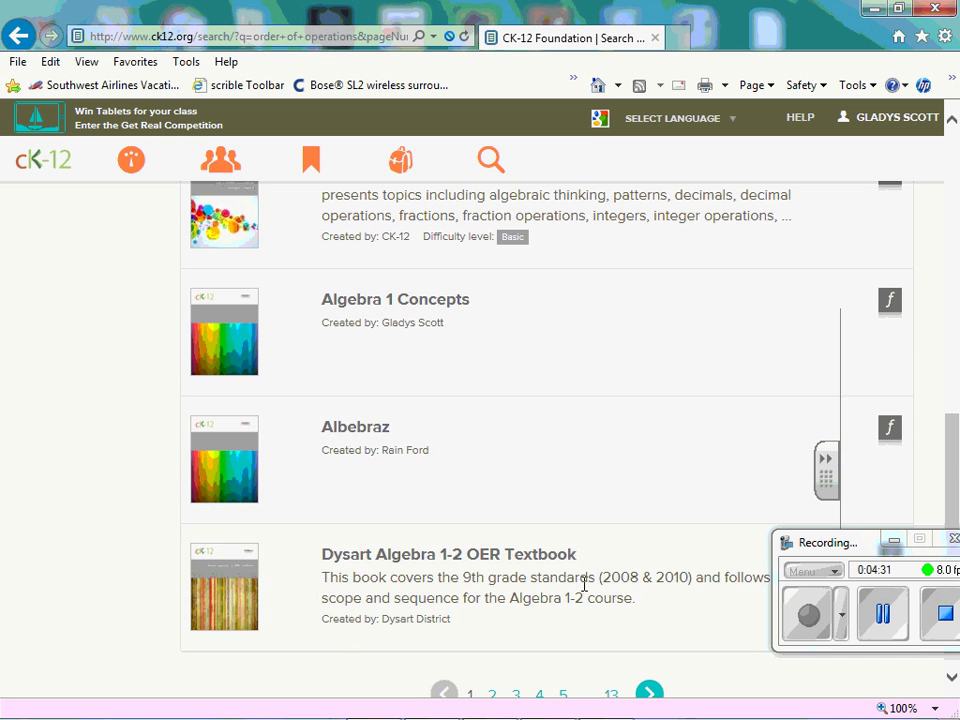
scroll(589, 600, "down", 1)
scroll(585, 531, "up", 1)
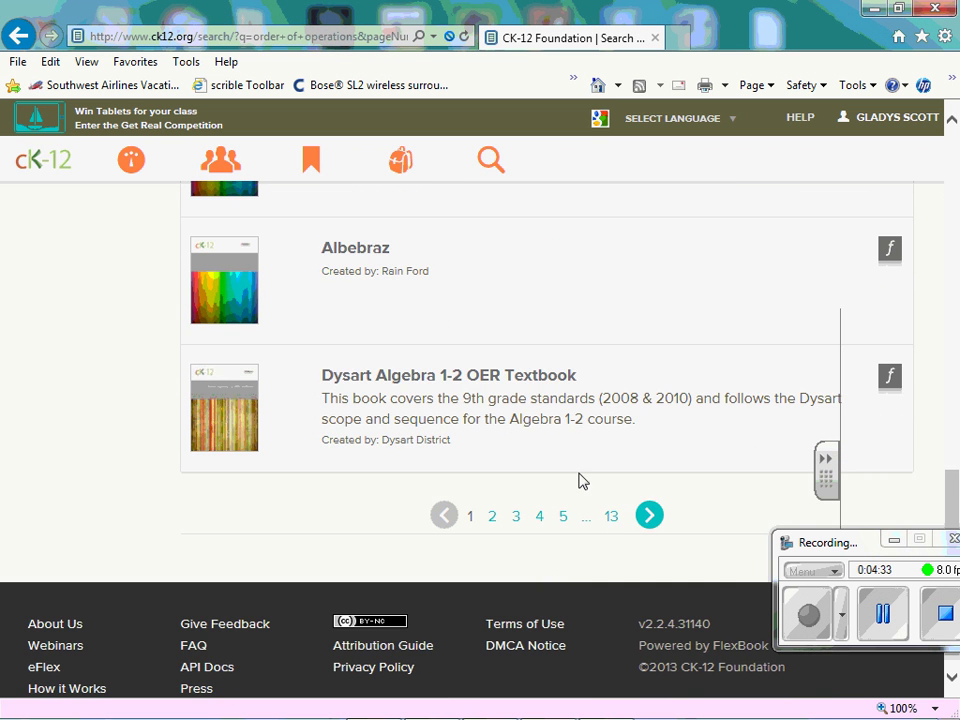
scroll(580, 480, "up", 2)
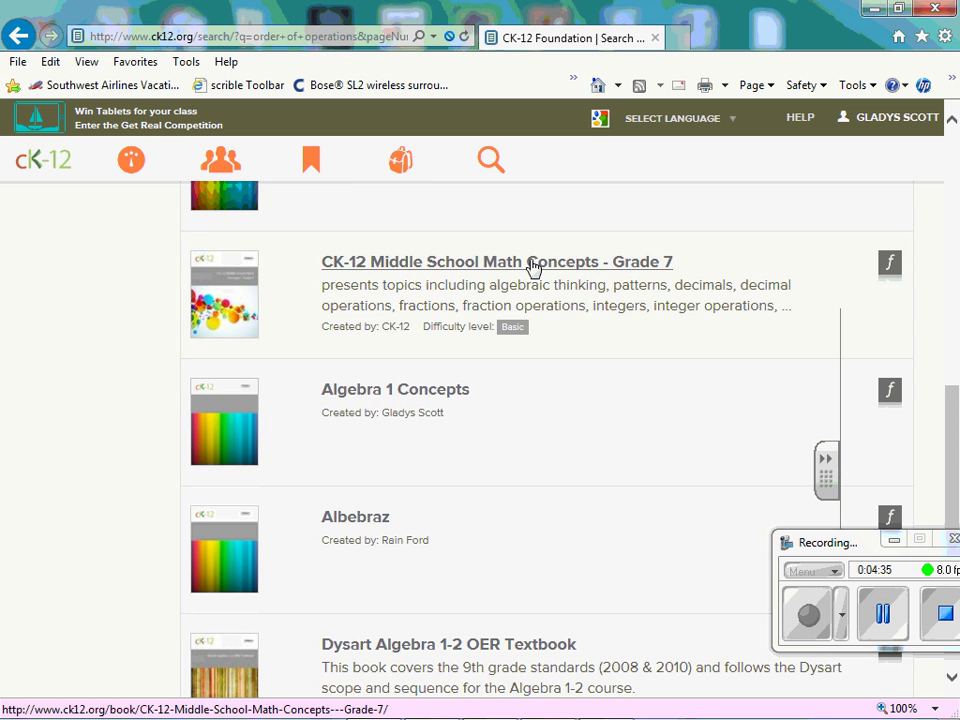
Step: Open the CK-12 Middle School Math Concepts - Grade 7 book and go to '3. Using Fractions'
left_click(533, 264)
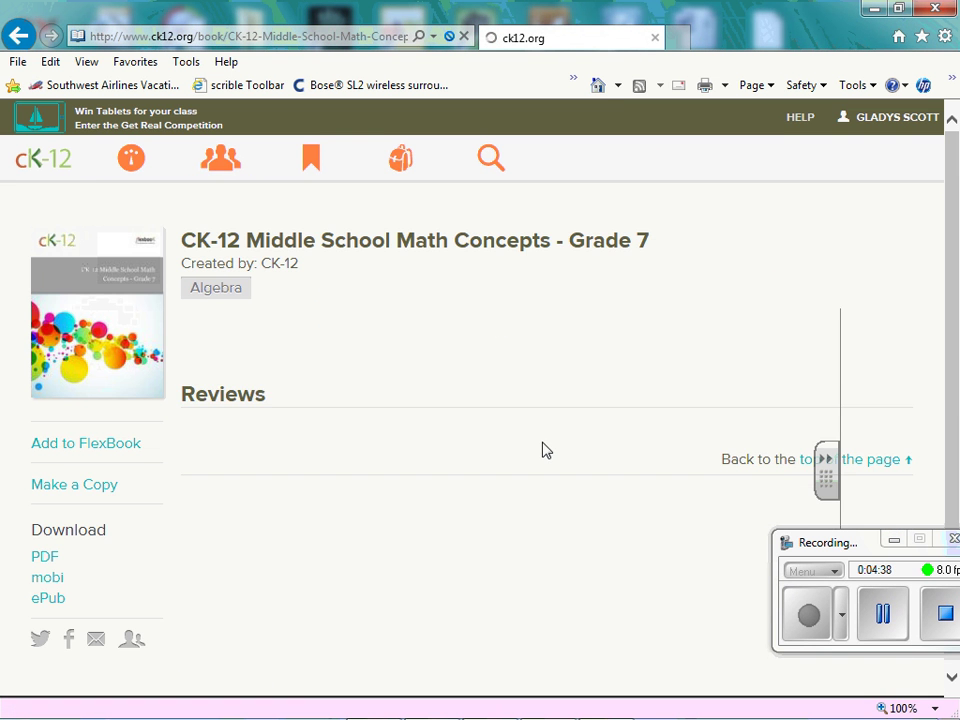
scroll(503, 512, "down", 1)
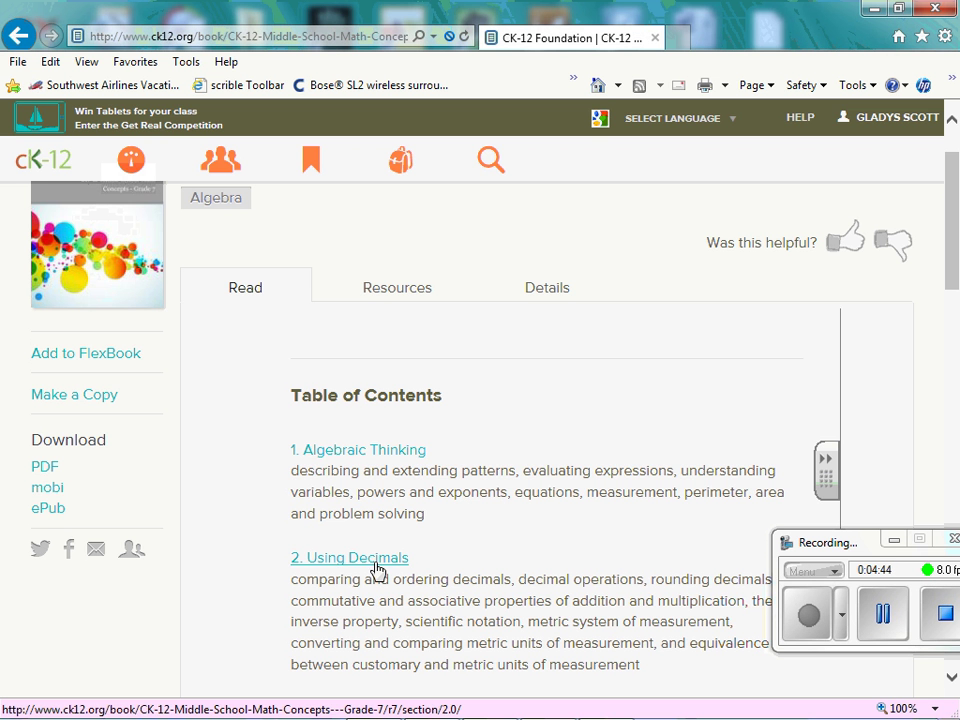
scroll(403, 466, "down", 2)
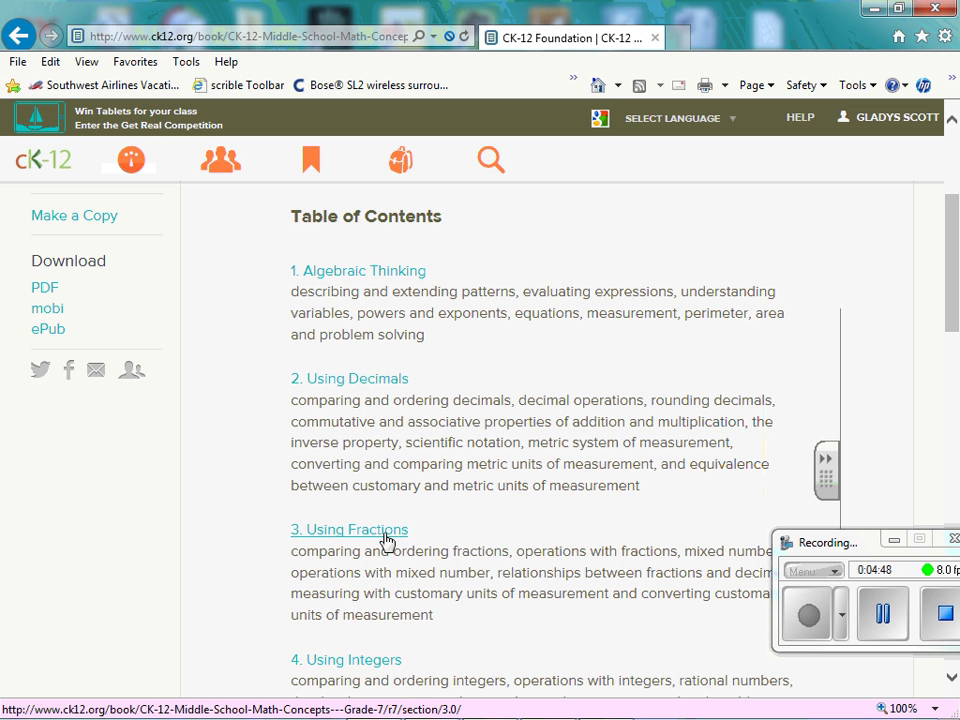
scroll(380, 520, "up", 2)
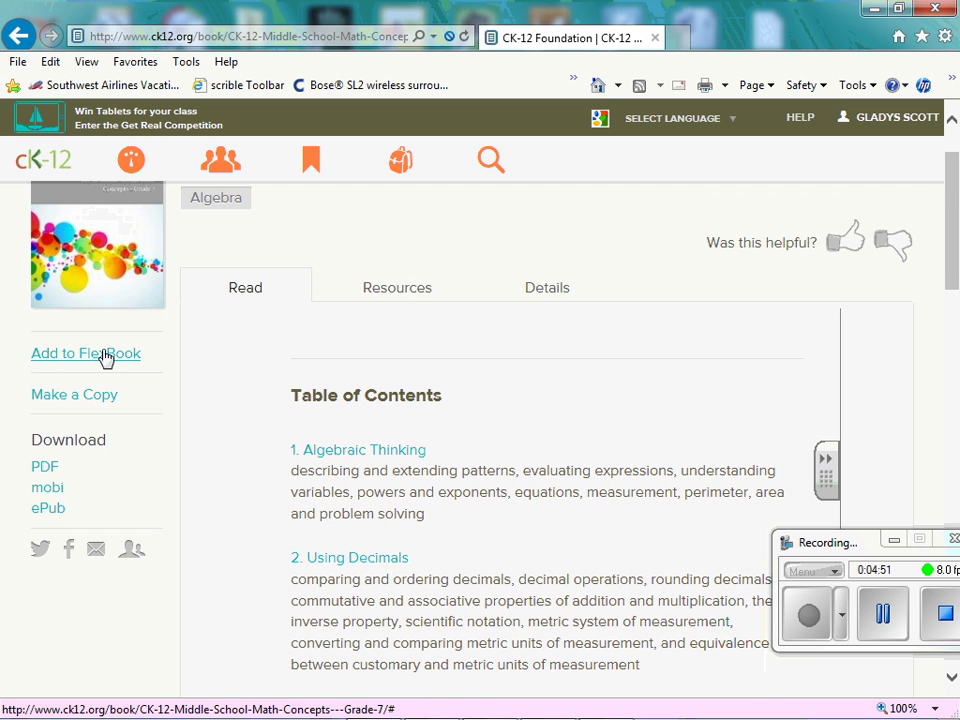
scroll(420, 600, "down", 2)
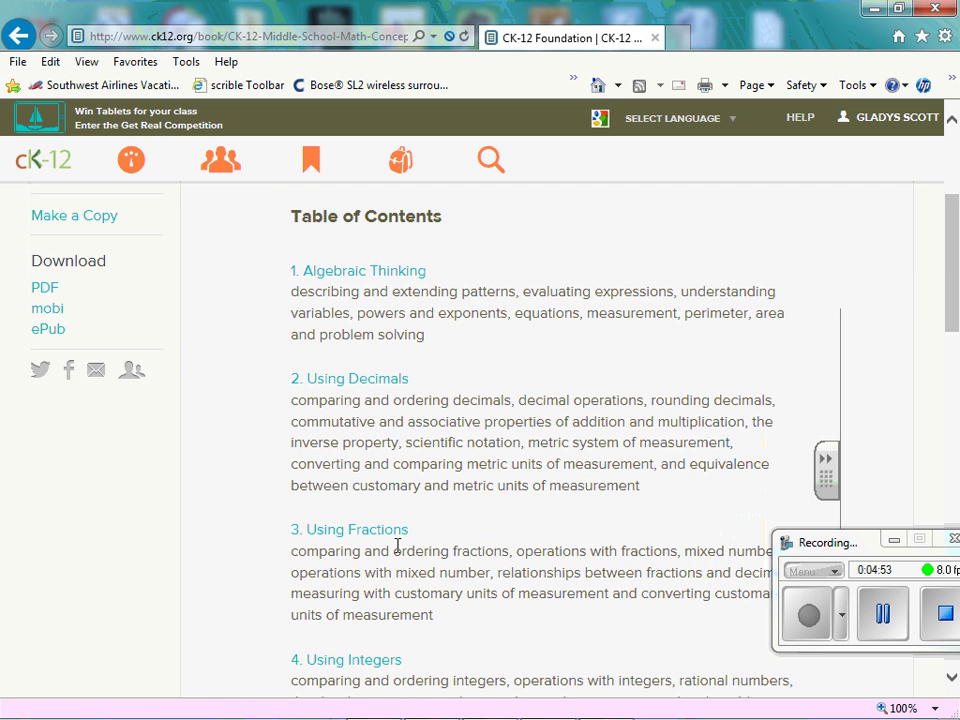
left_click(365, 530)
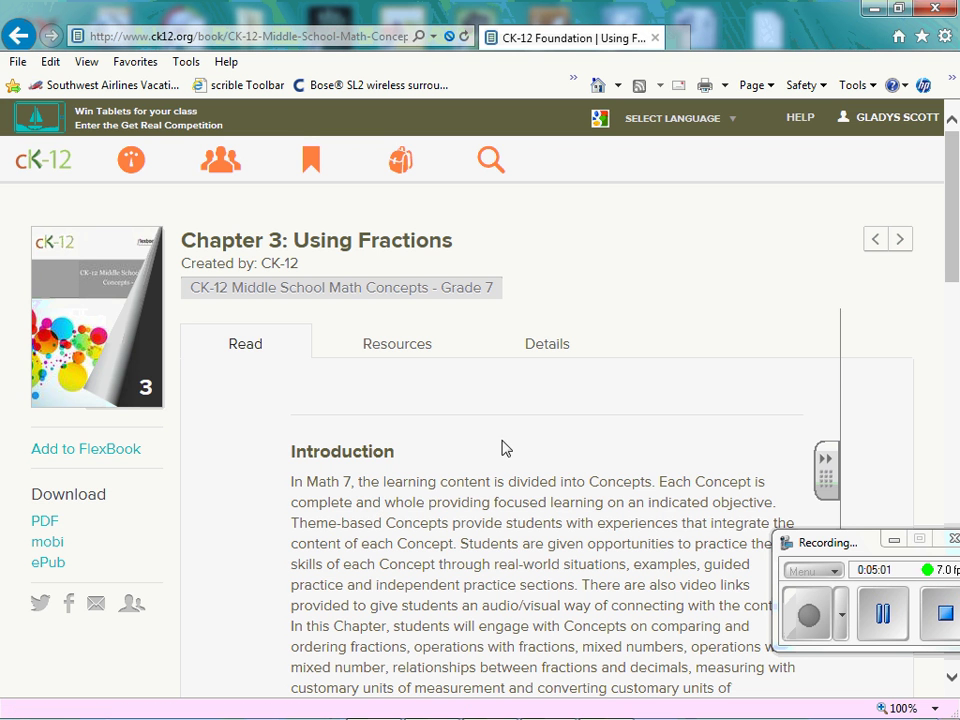
Step: Add Chapter 3: Using Fractions to Algebra 1 Concepts and confirm with OK
left_click(118, 456)
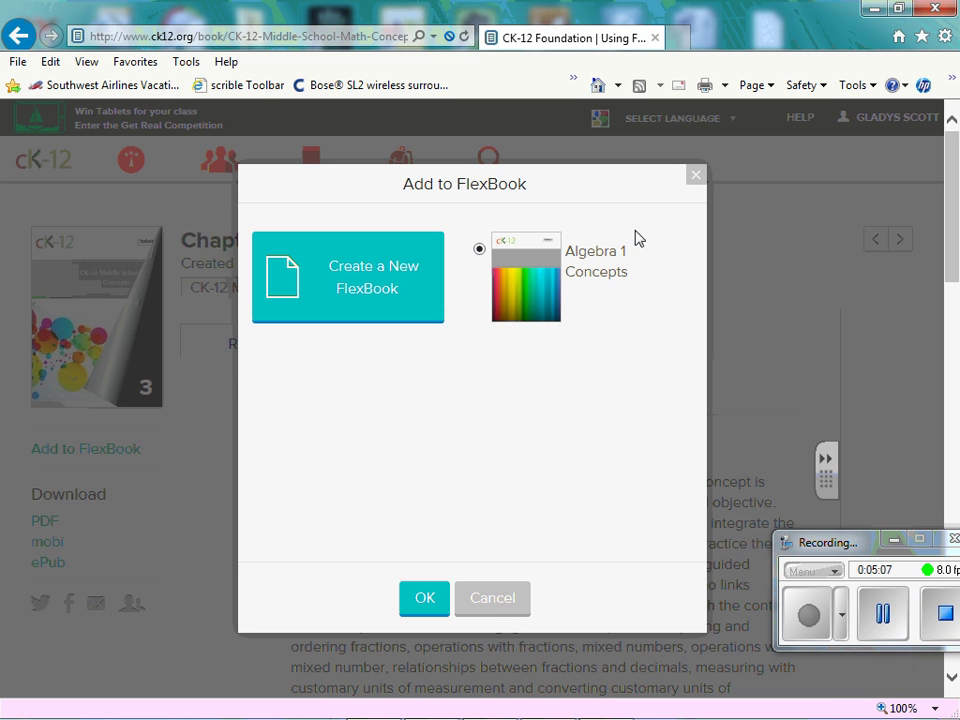
left_click(425, 597)
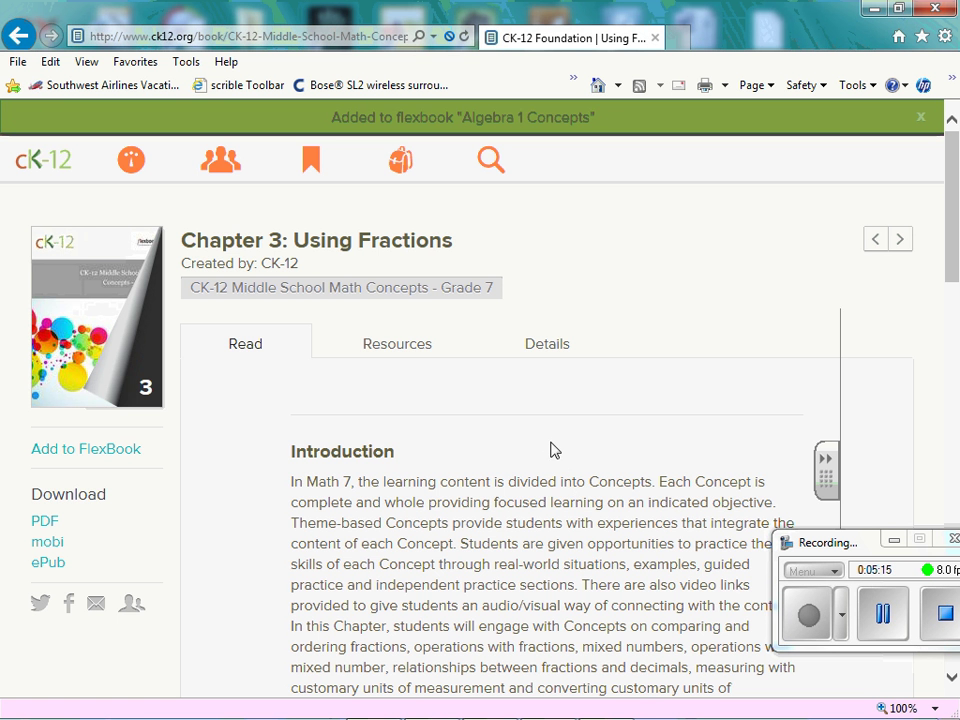
scroll(586, 405, "down", 2)
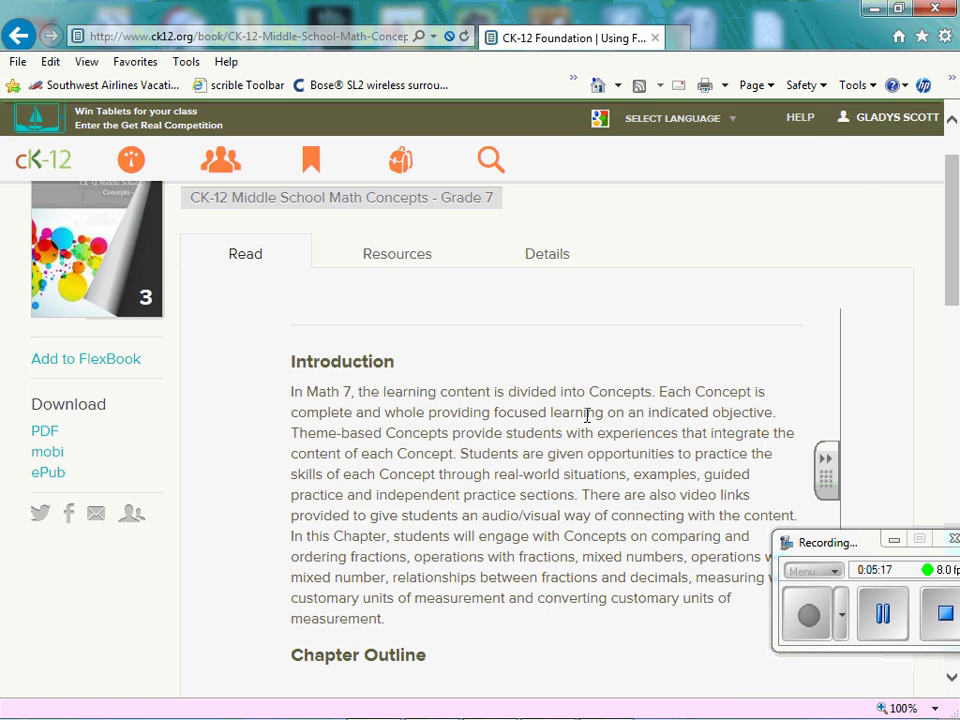
scroll(588, 420, "up", 2)
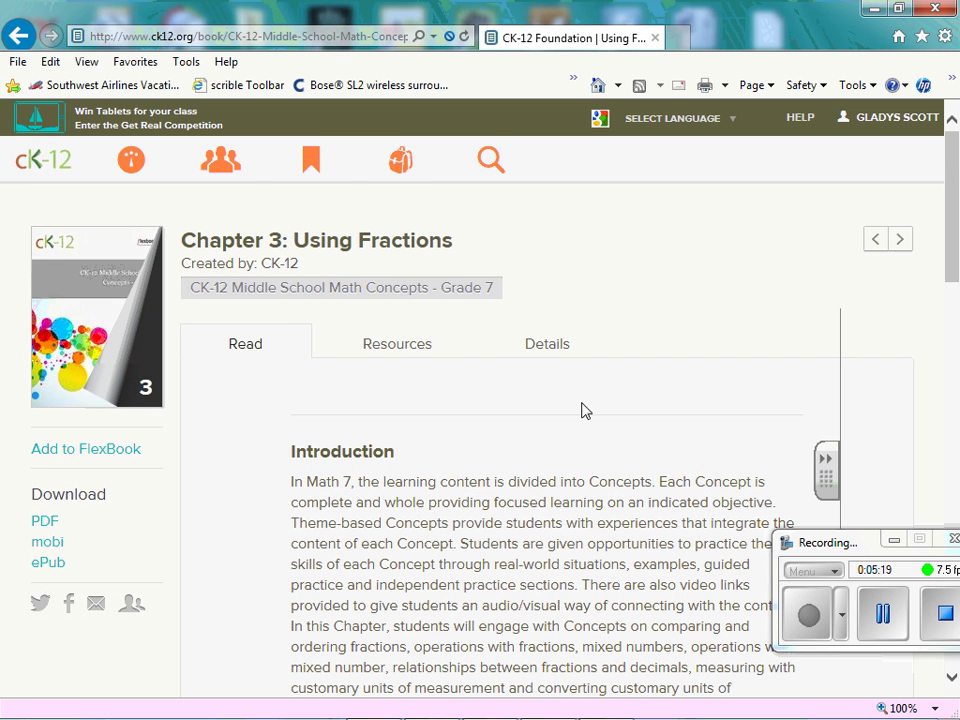
Step: From My Content, open the 'Algebra 1 Concepts' FlexBook and check its two chapters, Order of Operations and Using Fractions
left_click(415, 164)
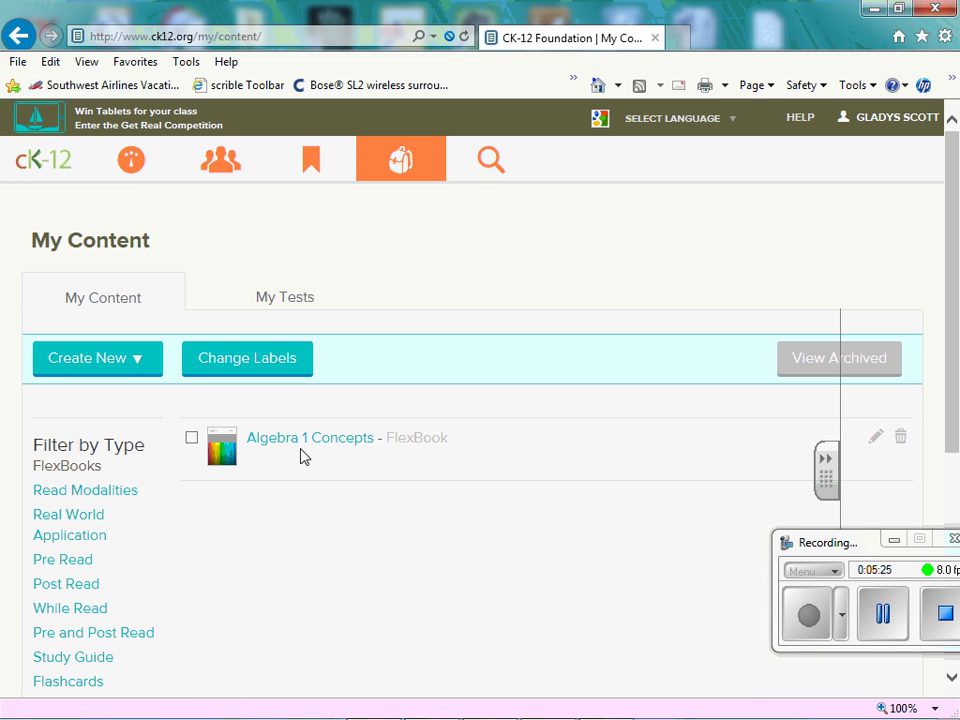
left_click(305, 443)
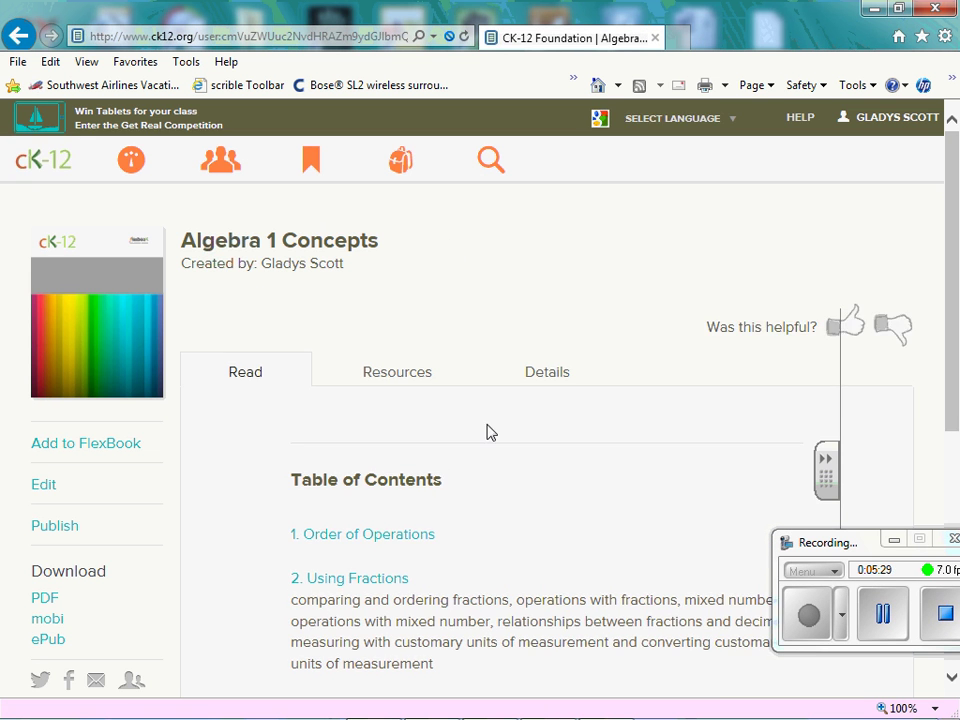
scroll(490, 408, "down", 1)
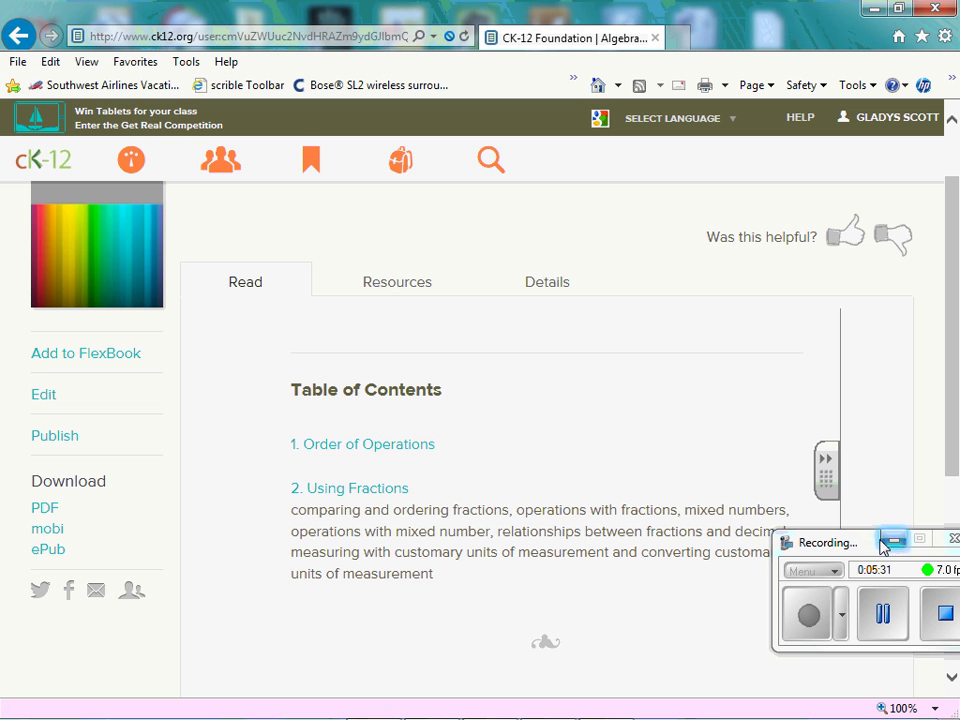
left_click_drag(878, 542, 850, 301)
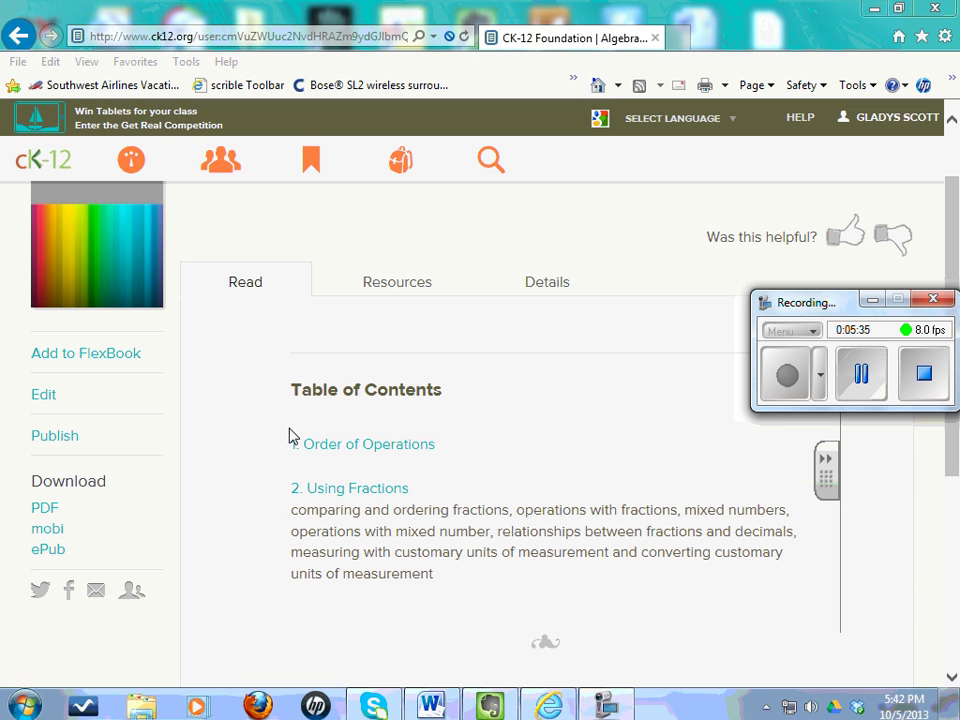